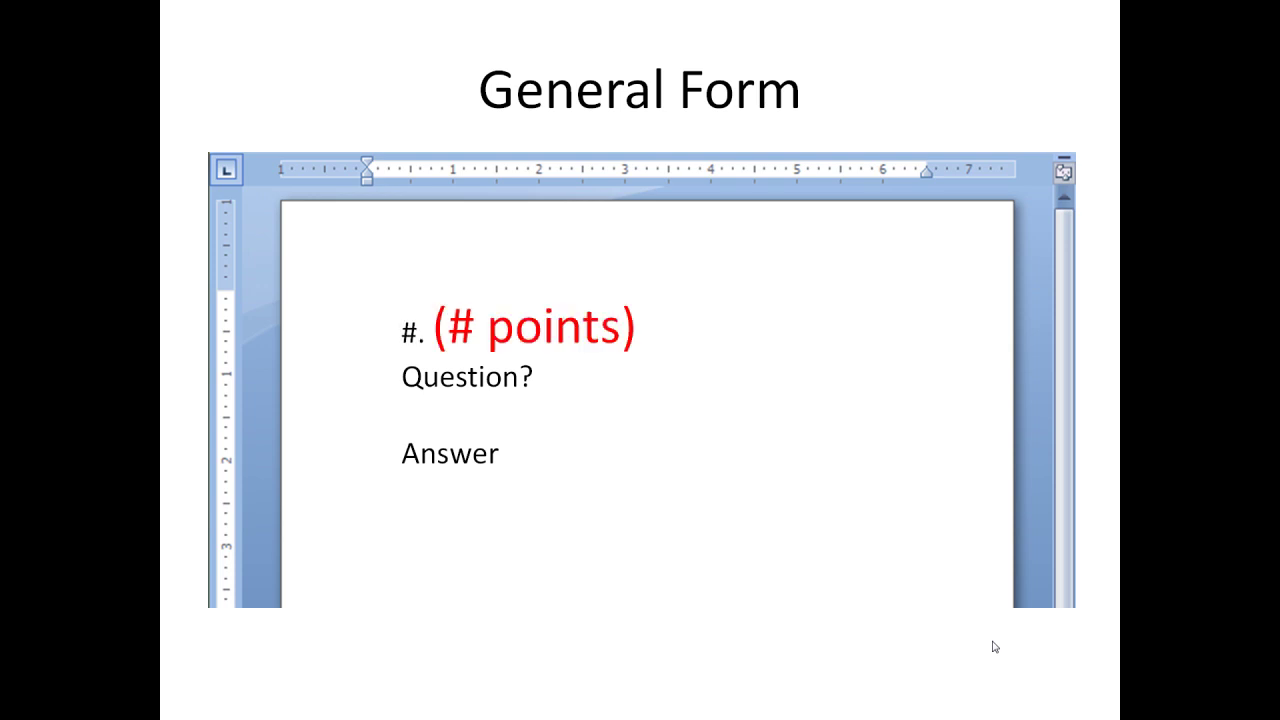
Advance the General Form slide's animation to highlight the Right Answer and Wrong Answer lines.
click(995, 647)
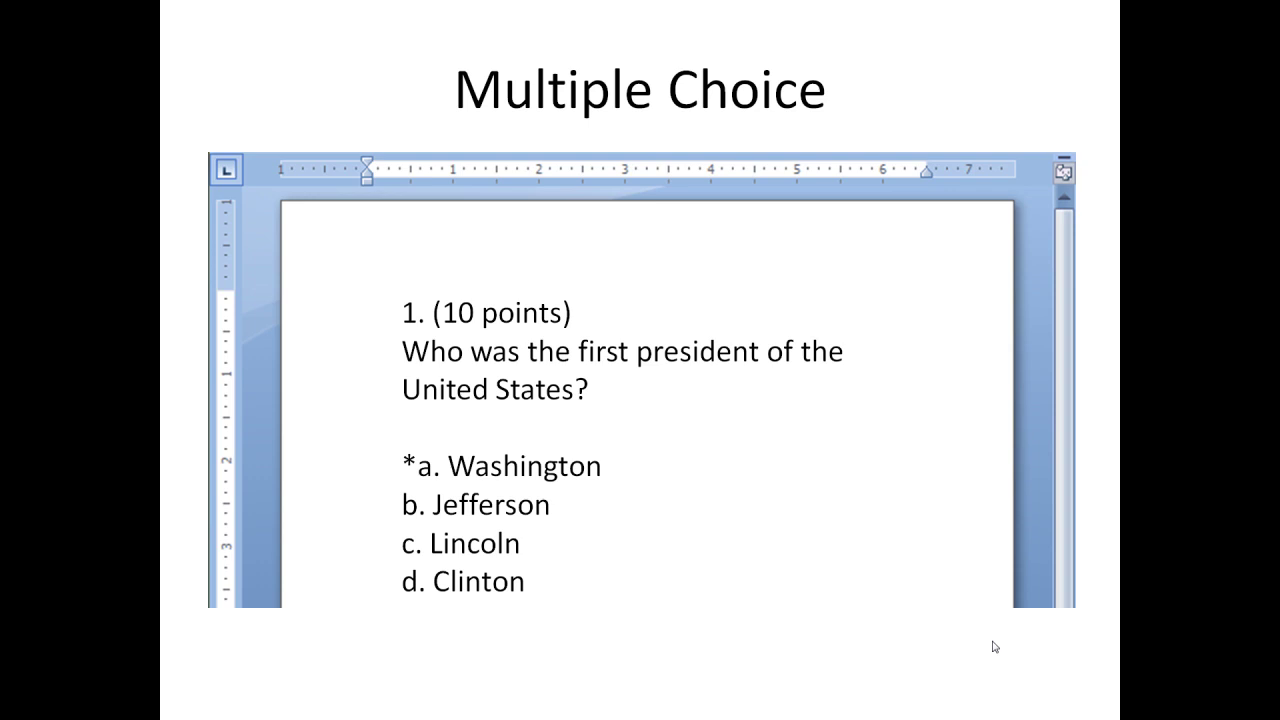
Advance the slideshow from Multiple Choice to the Multiple Correct Answer slide.
key(Right)
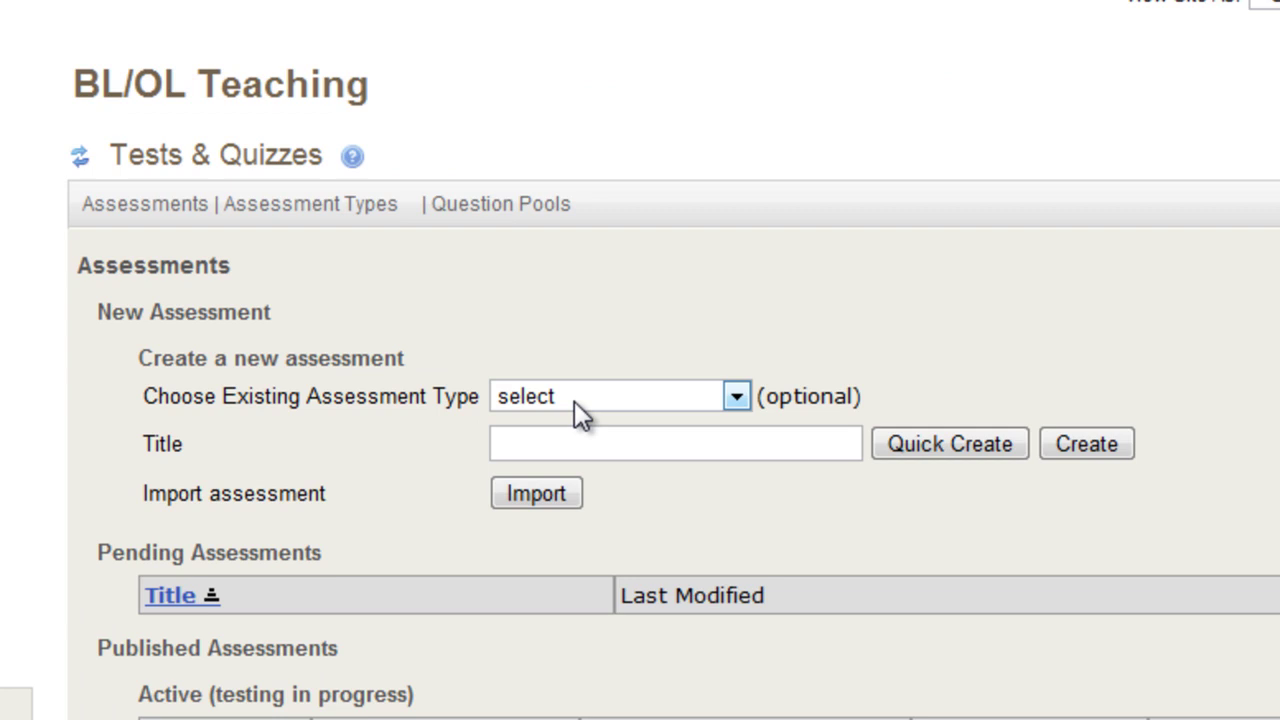
Quick-create a new Sakai assessment titled 'Quiz 1'.
click(612, 445)
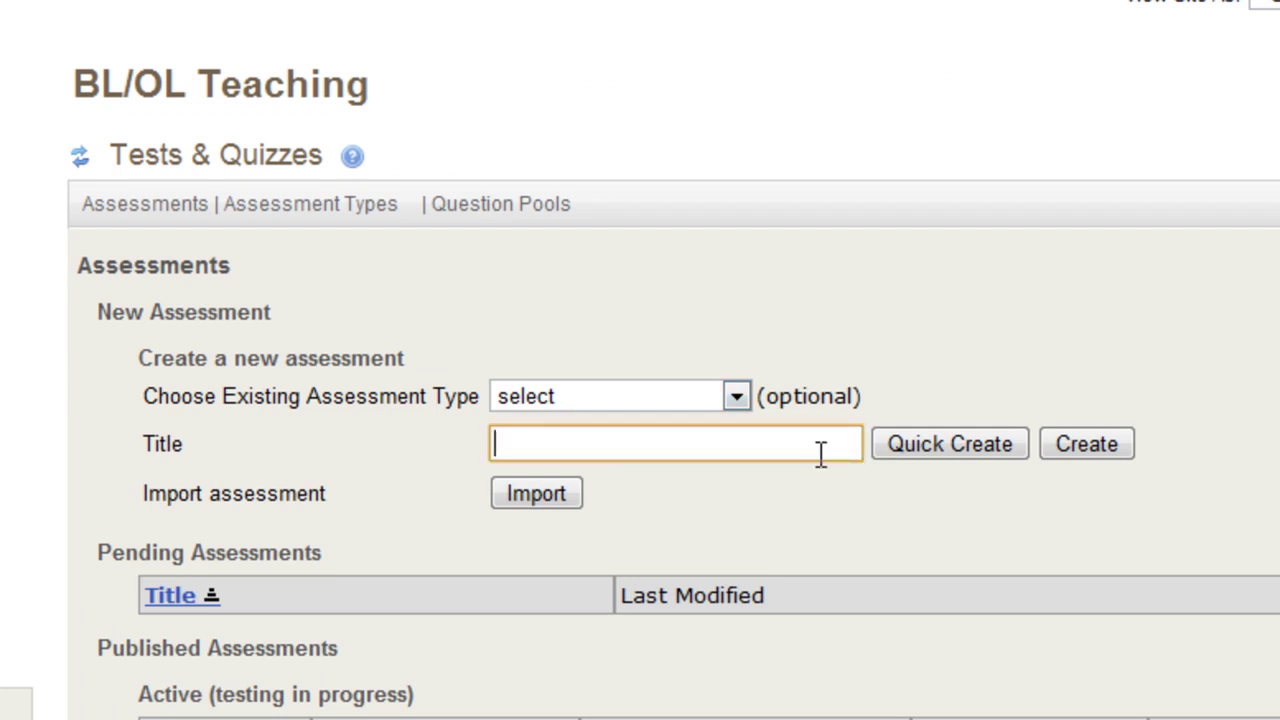
text(Quiz 1)
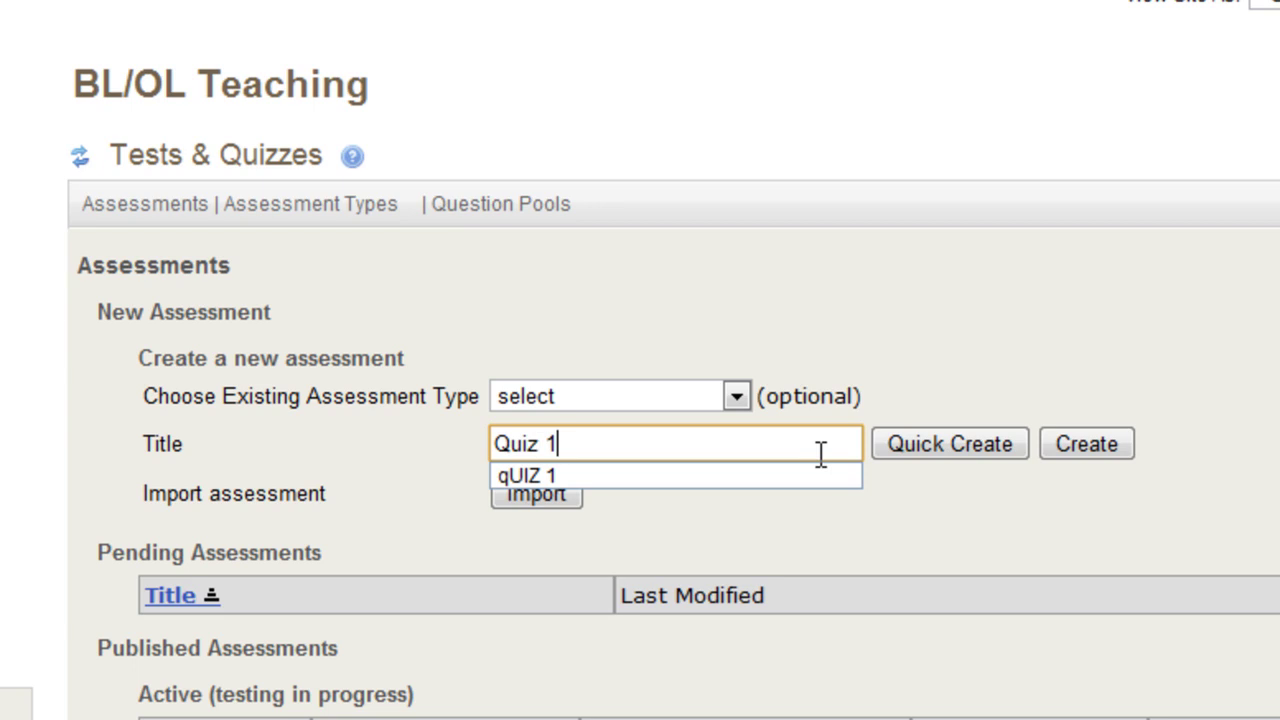
click(945, 444)
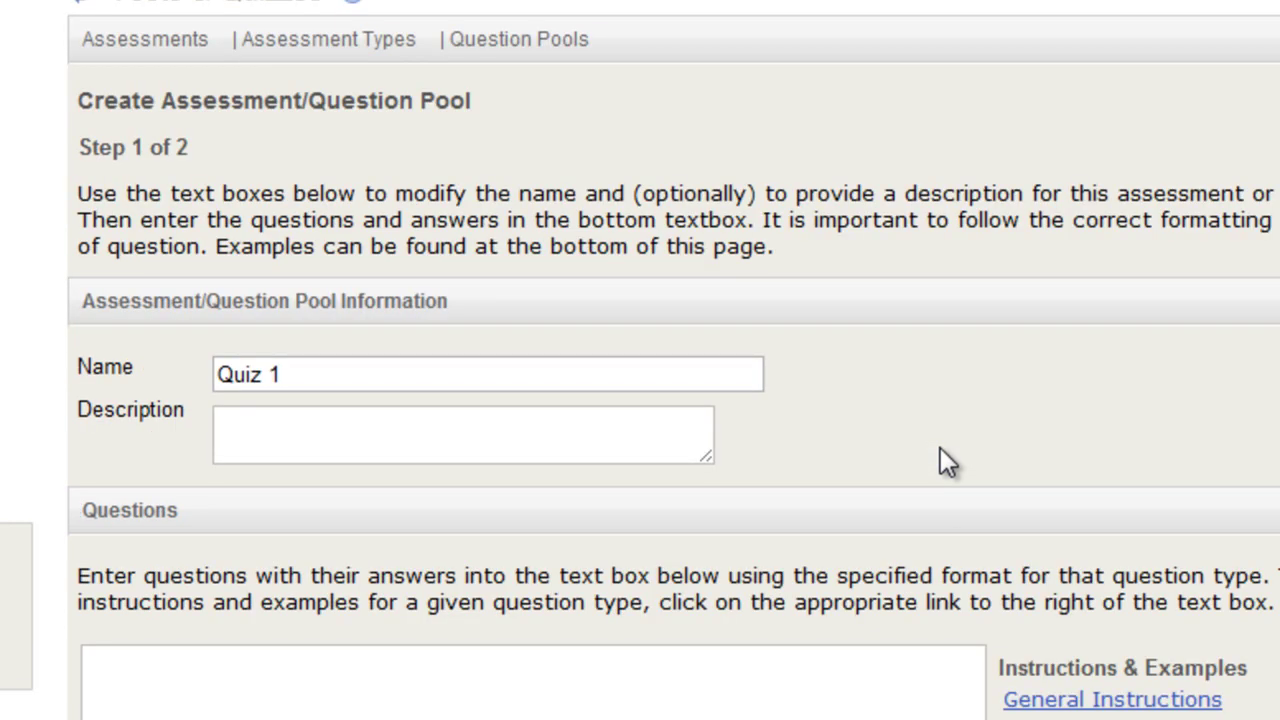
click(491, 517)
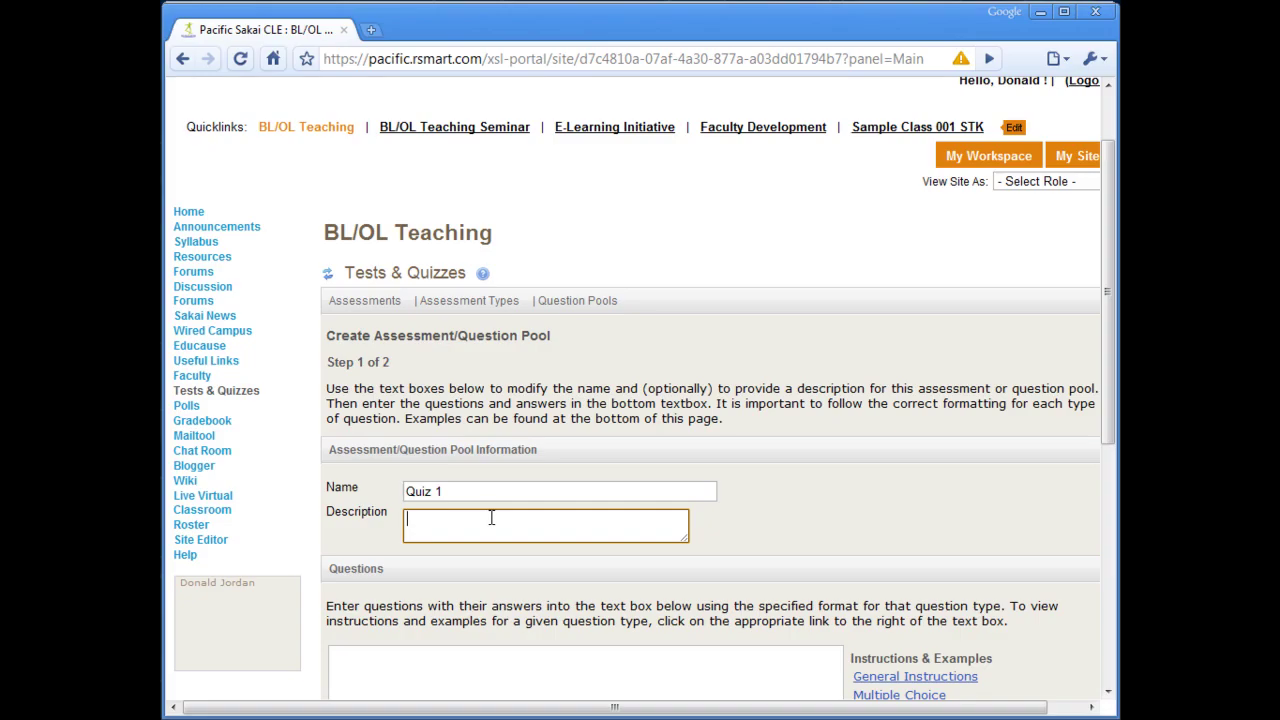
scroll(491, 517, down, 1)
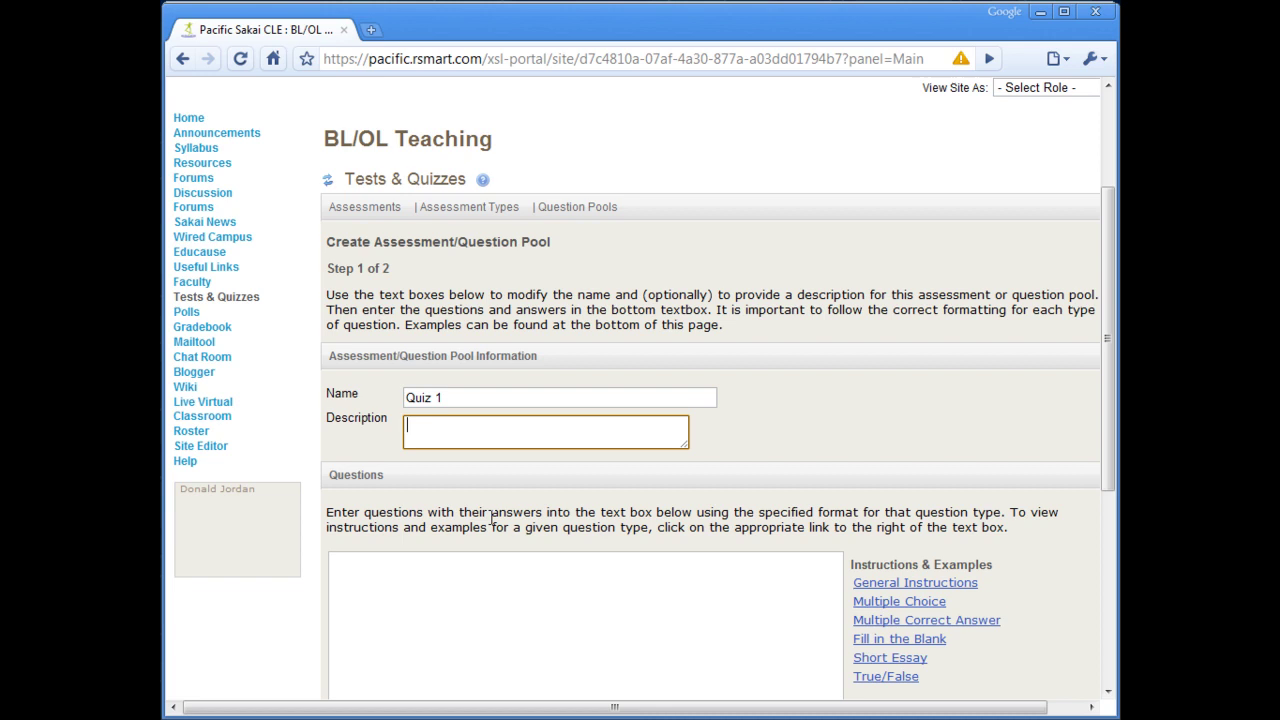
scroll(491, 517, down, 1)
Copy all of the quiz text from the Word document.
key(alt+Tab)
key(ctrl+a)
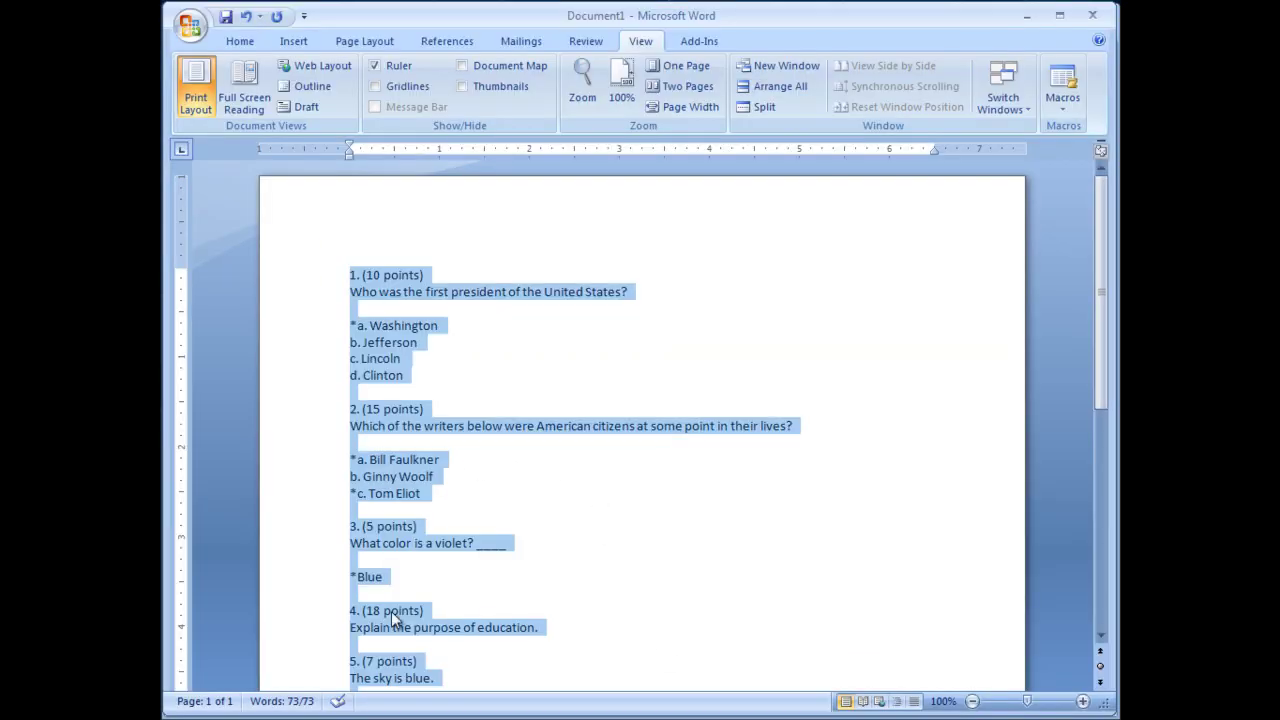
right_click(392, 345)
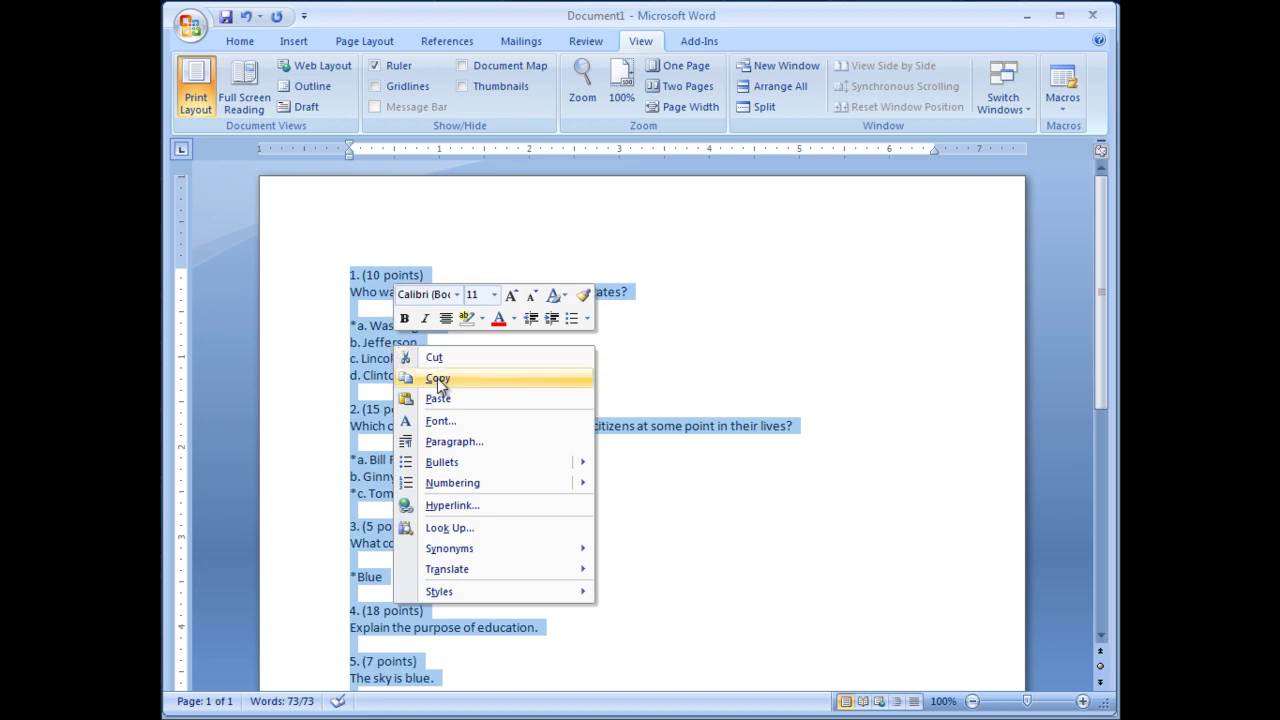
click(438, 380)
Paste the five quiz questions into Quiz 1's questions box.
key(alt+Tab)
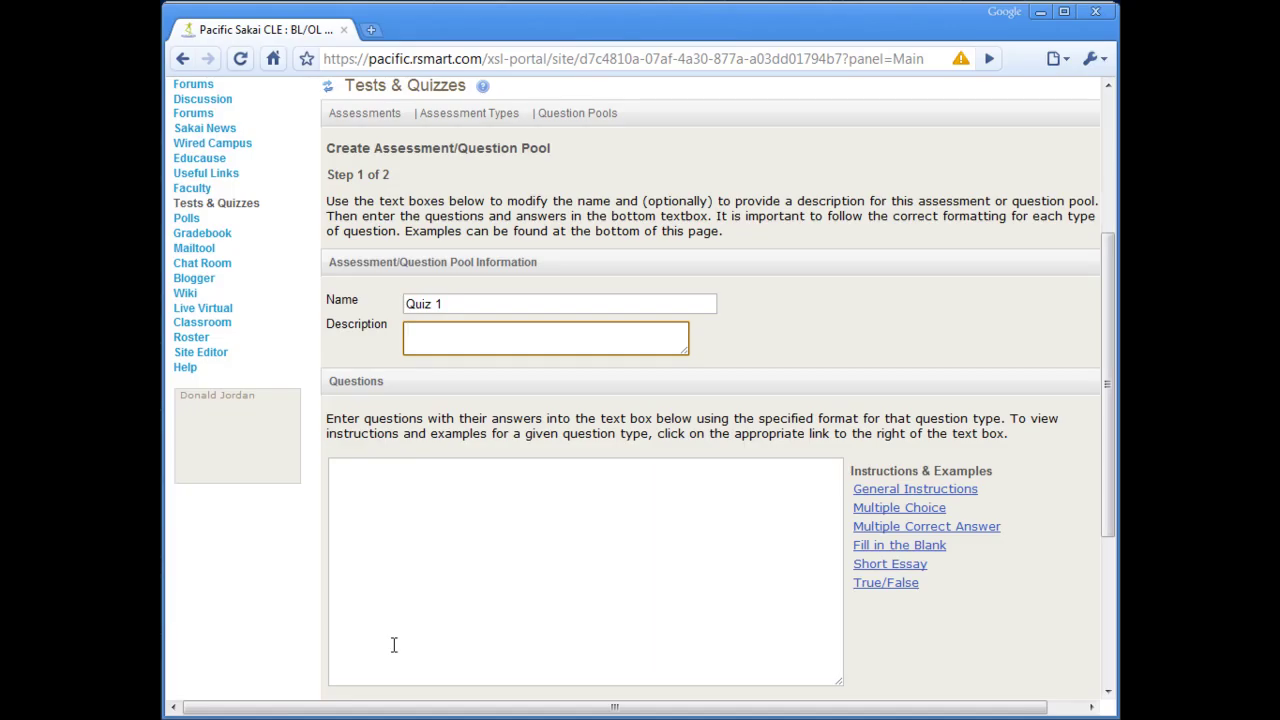
right_click(385, 550)
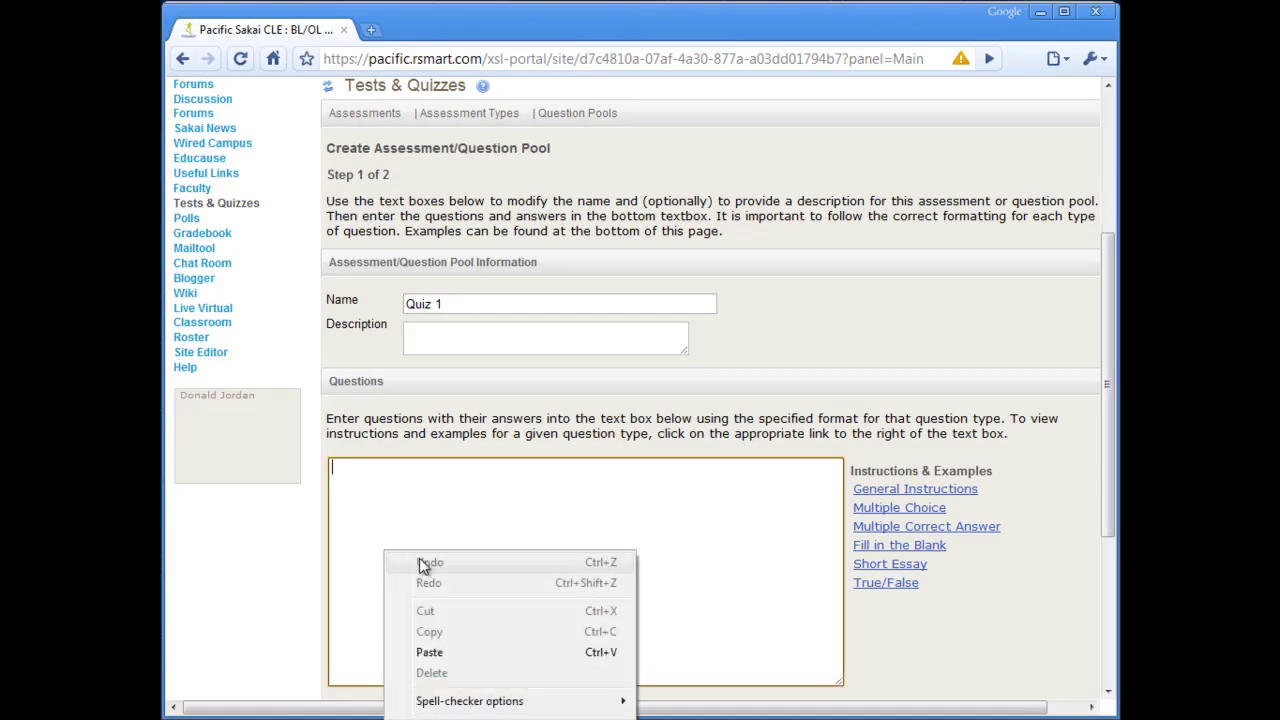
click(463, 658)
scroll(461, 652, up, 5)
scroll(462, 648, up, 5)
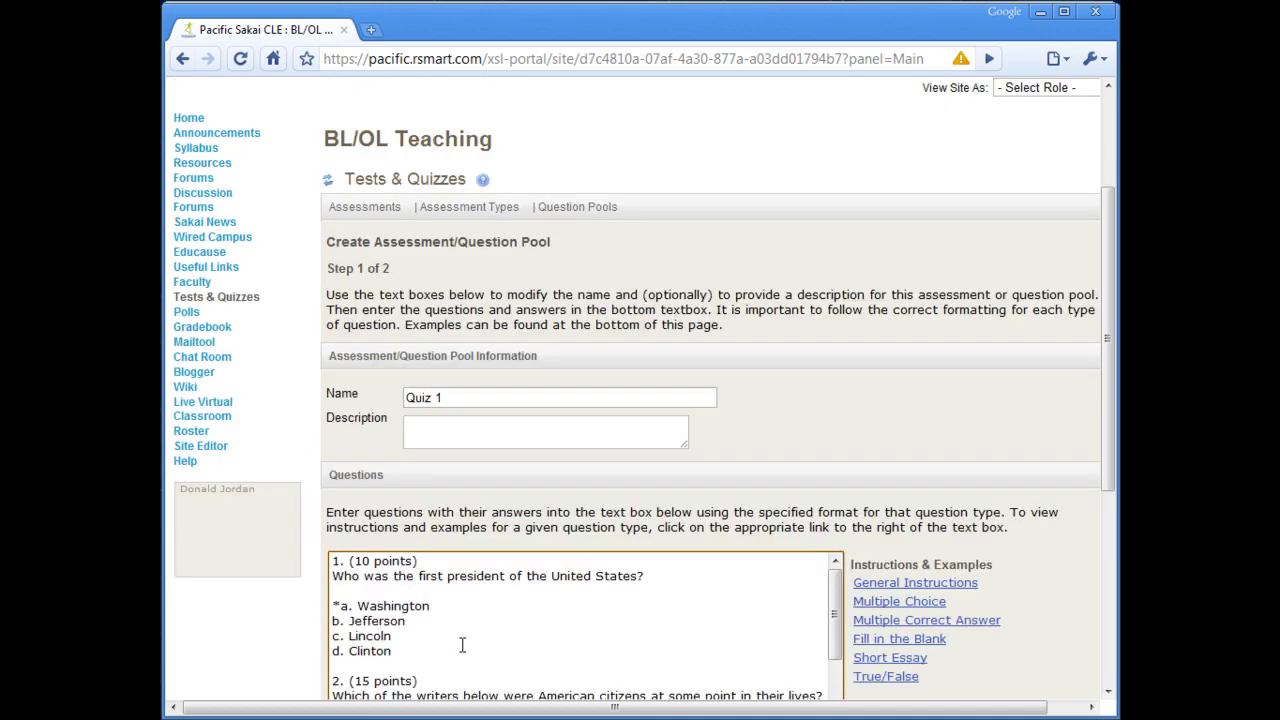
scroll(462, 645, down, 3)
scroll(462, 645, down, 3)
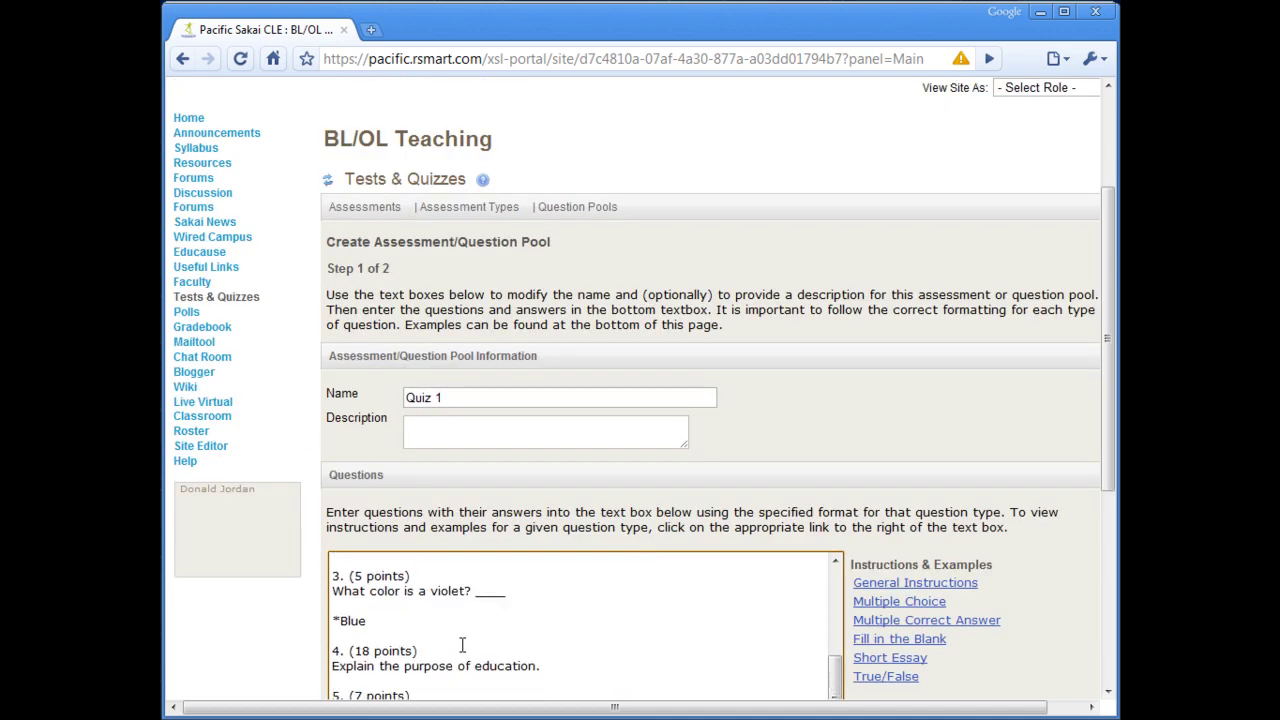
scroll(462, 645, down, 2)
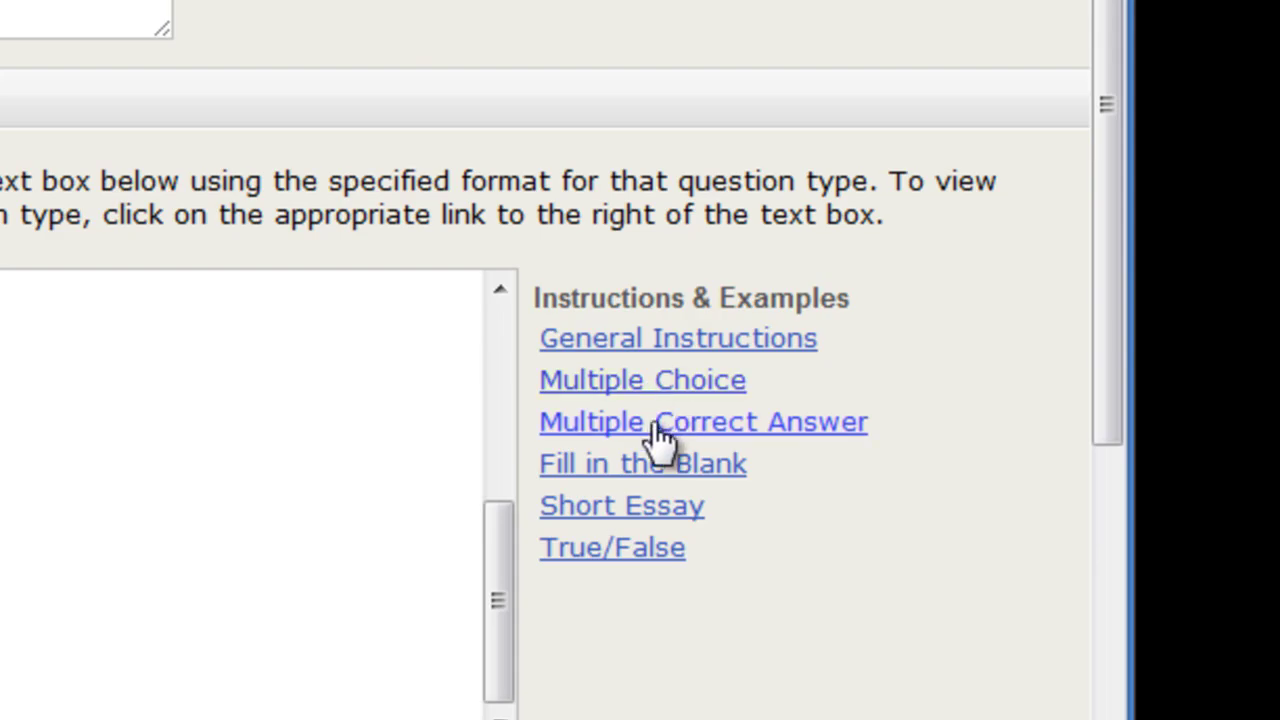
Show the Multiple Correct Answer and Multiple Choice formatting examples to check the format.
click(654, 422)
click(674, 391)
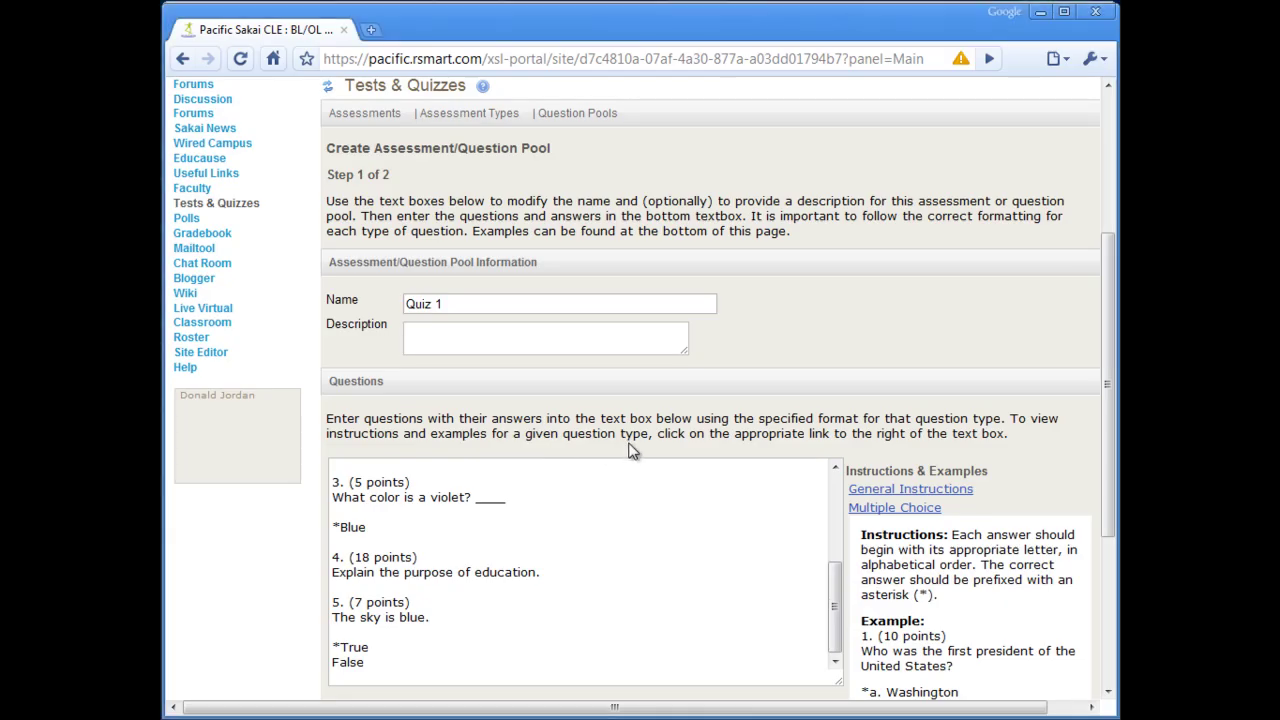
scroll(634, 451, down, 2)
scroll(634, 451, down, 2)
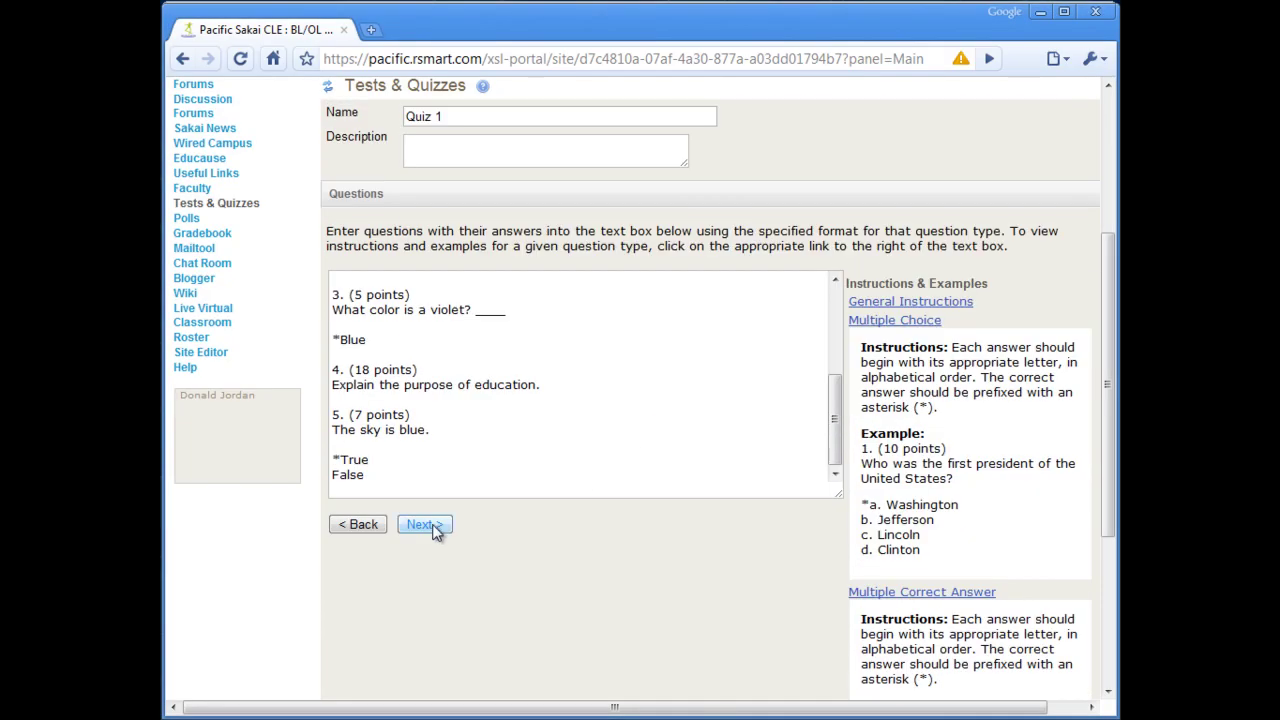
Review the parsed five questions on the Validate page and create the Quiz 1 assessment.
click(435, 529)
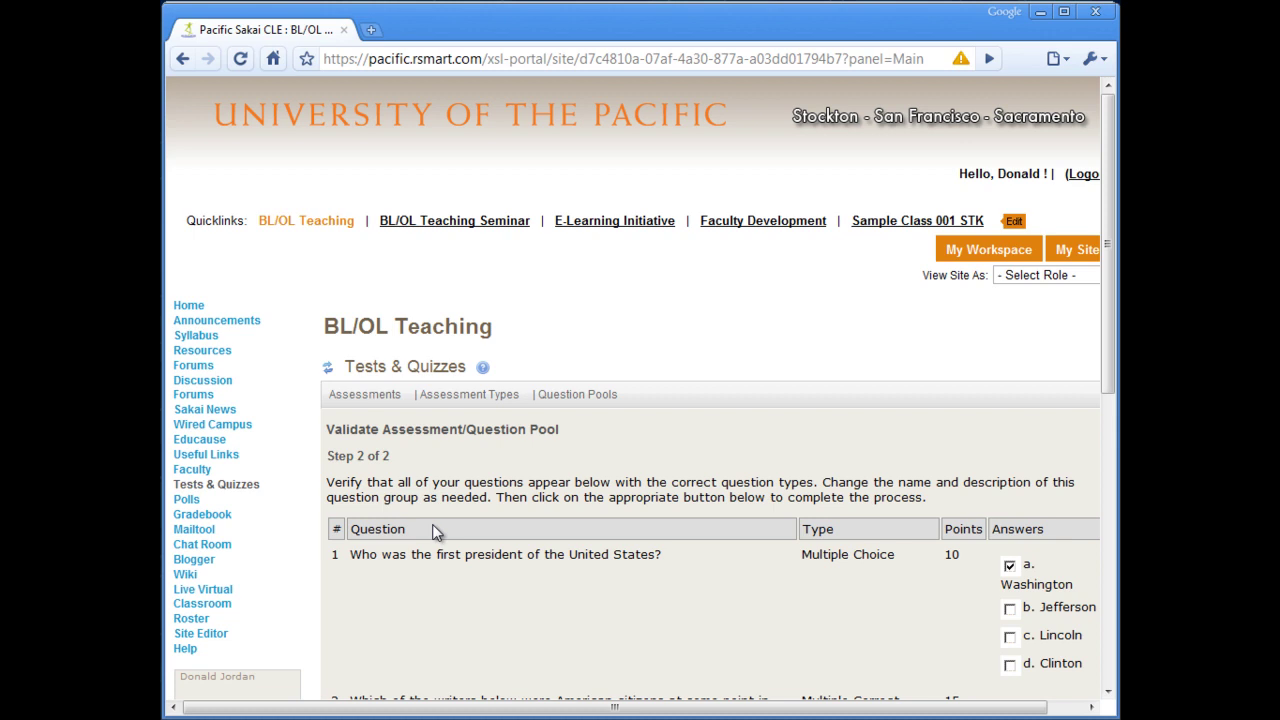
scroll(435, 531, down, 1)
scroll(435, 531, down, 1)
scroll(435, 531, down, 1)
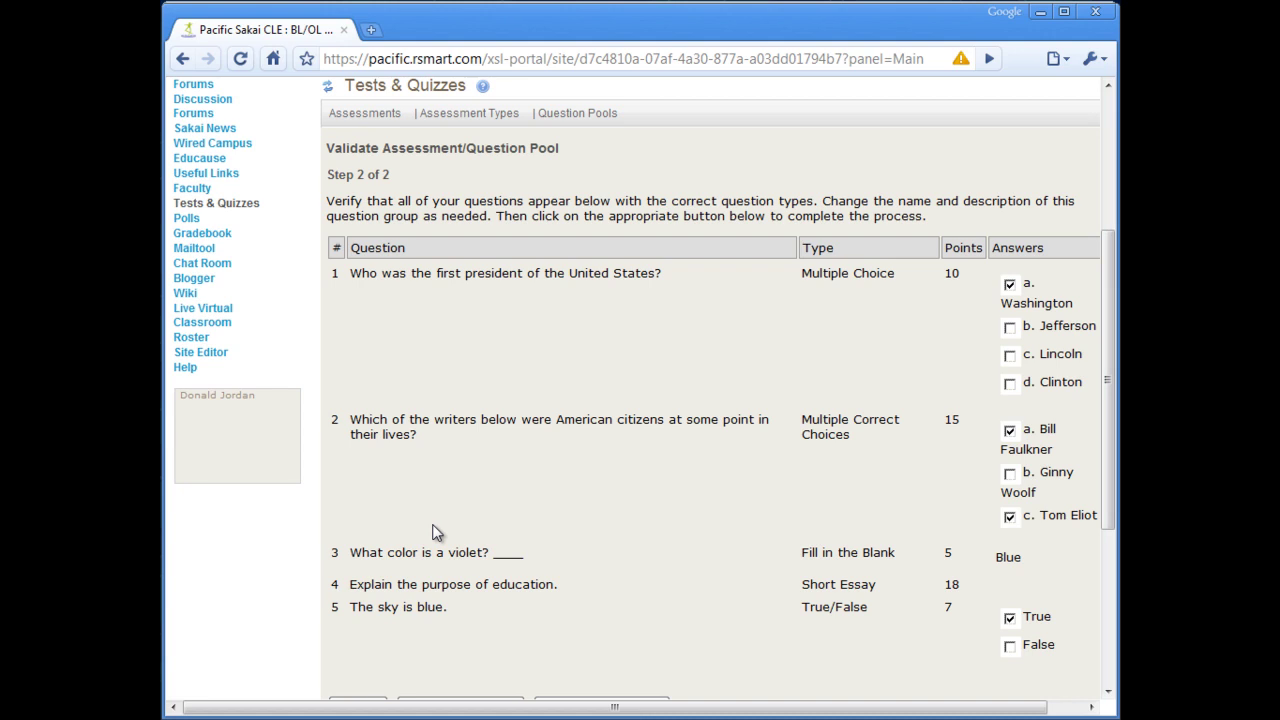
scroll(437, 532, down, 1)
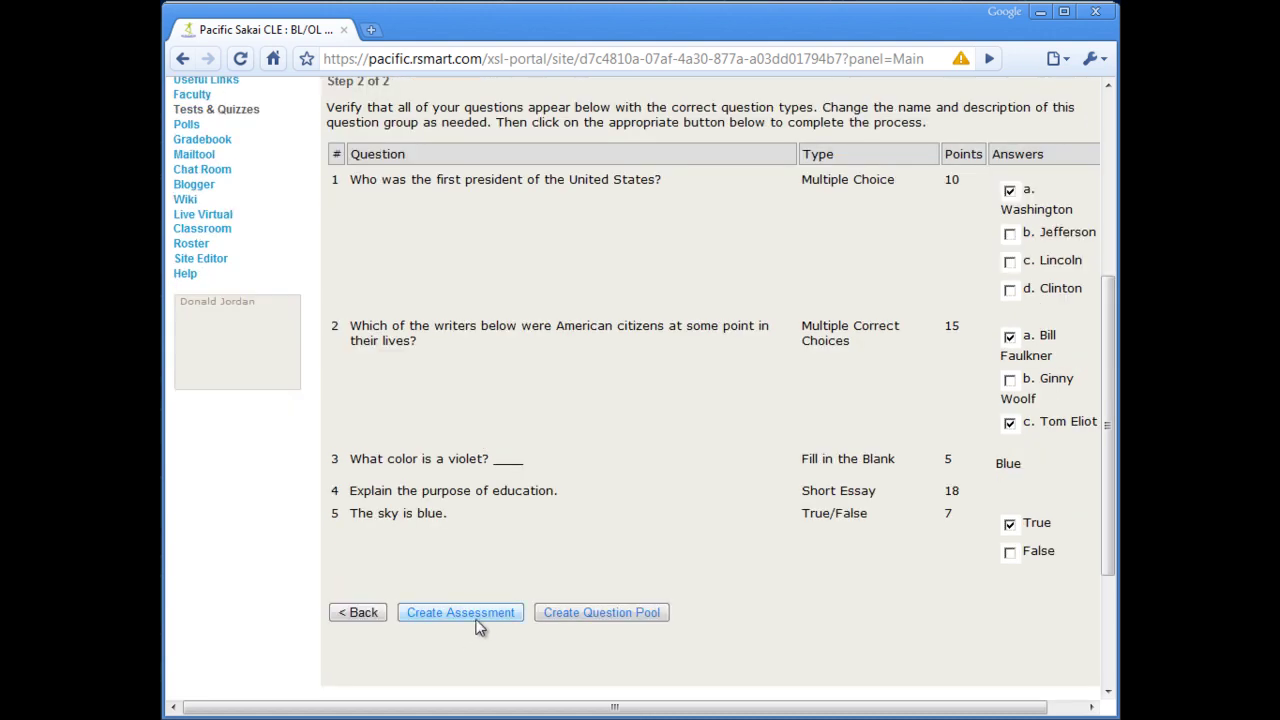
click(478, 620)
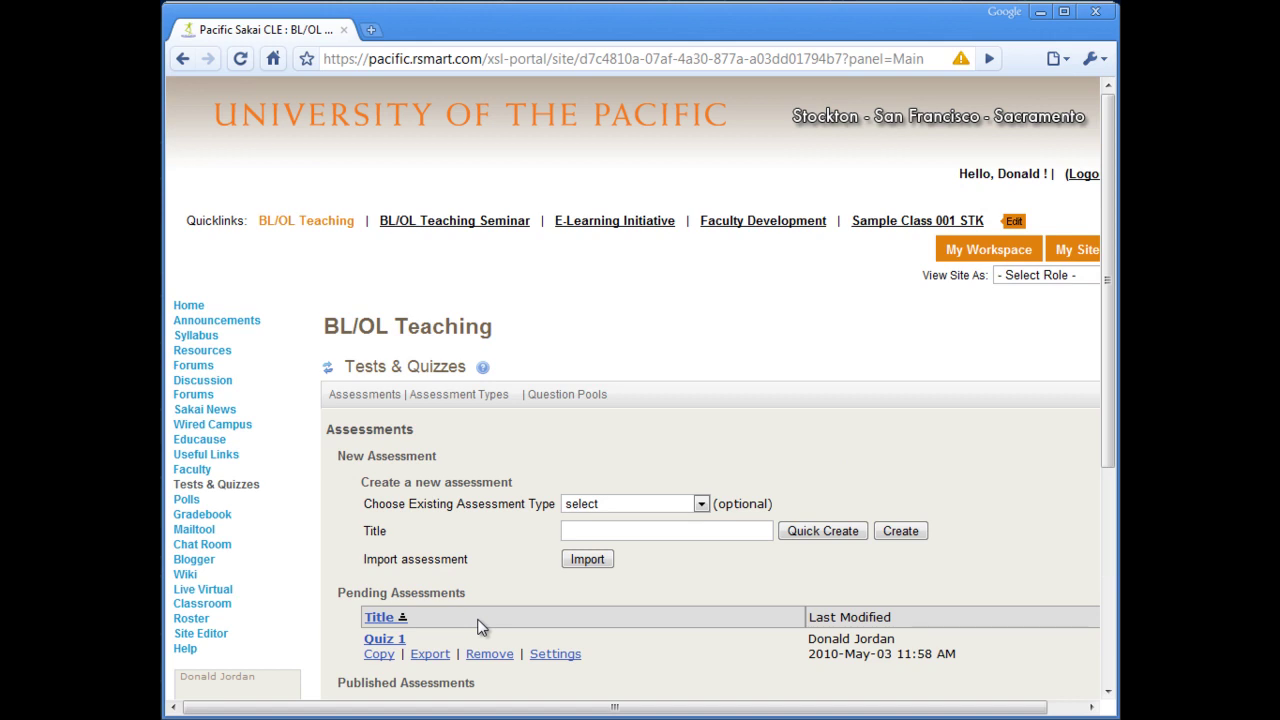
Open Quiz 1's settings and review the assessment type, introduction and delivery dates sections.
click(538, 656)
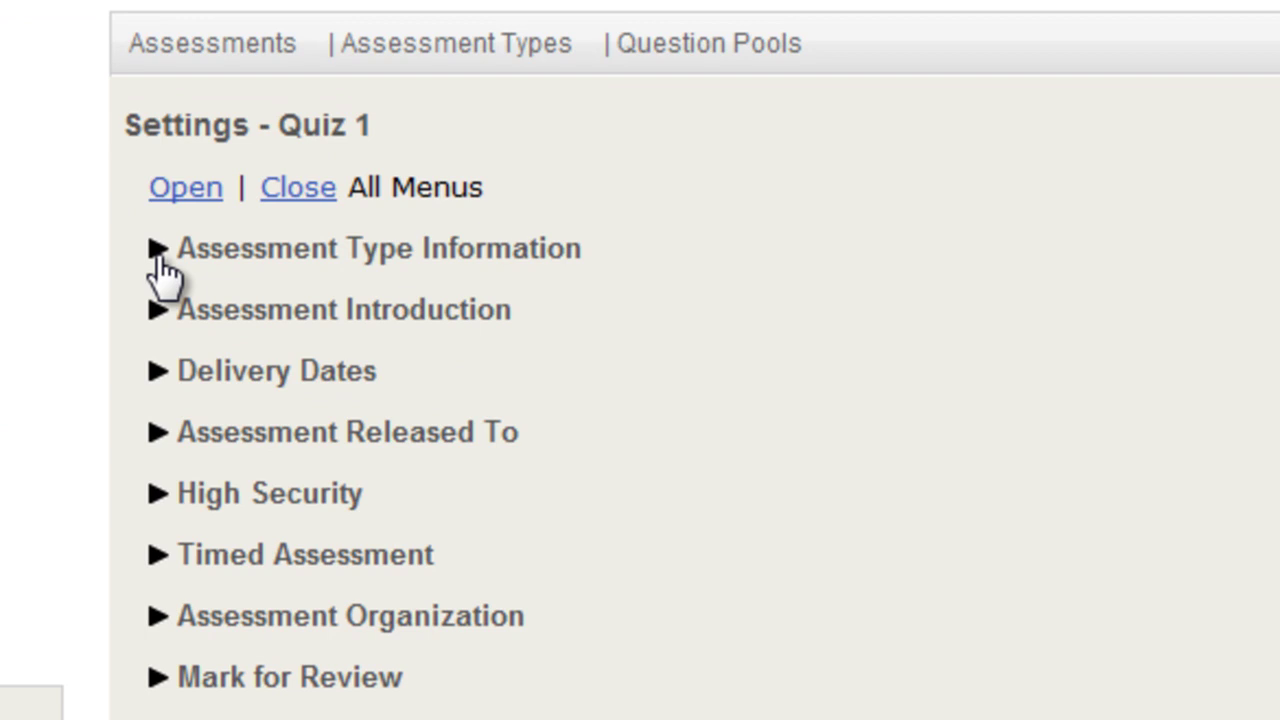
click(159, 257)
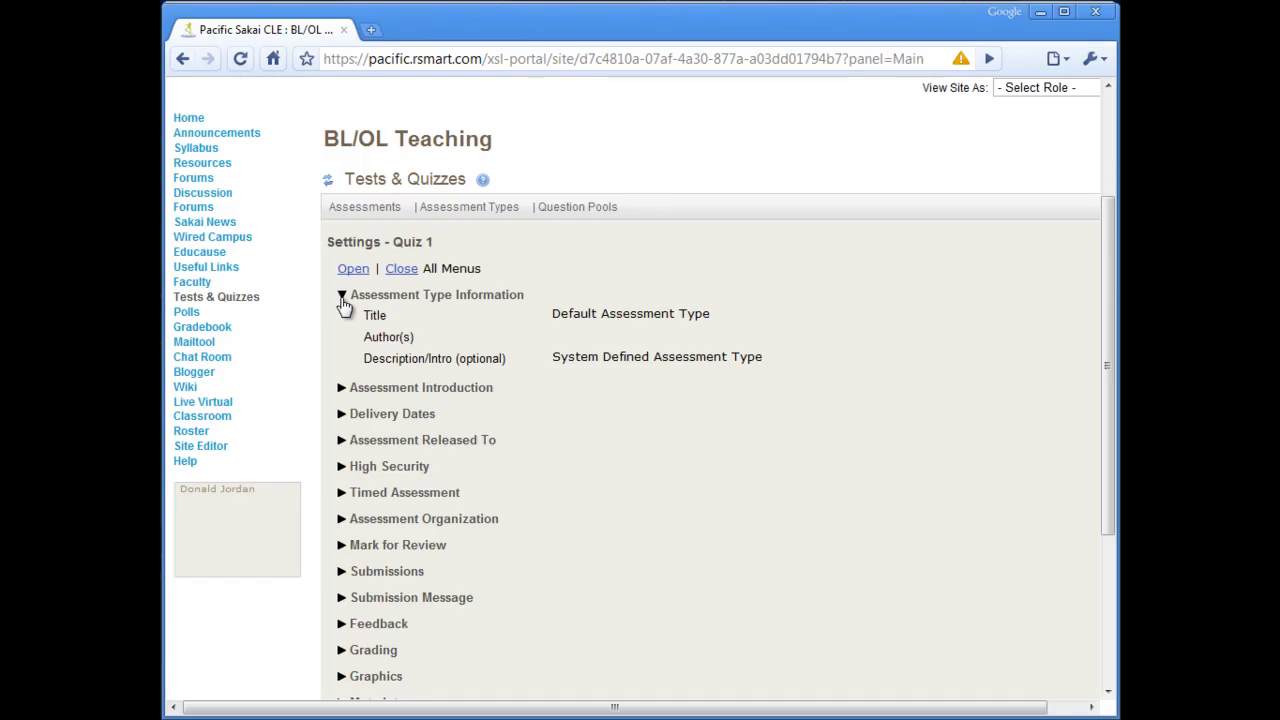
click(342, 298)
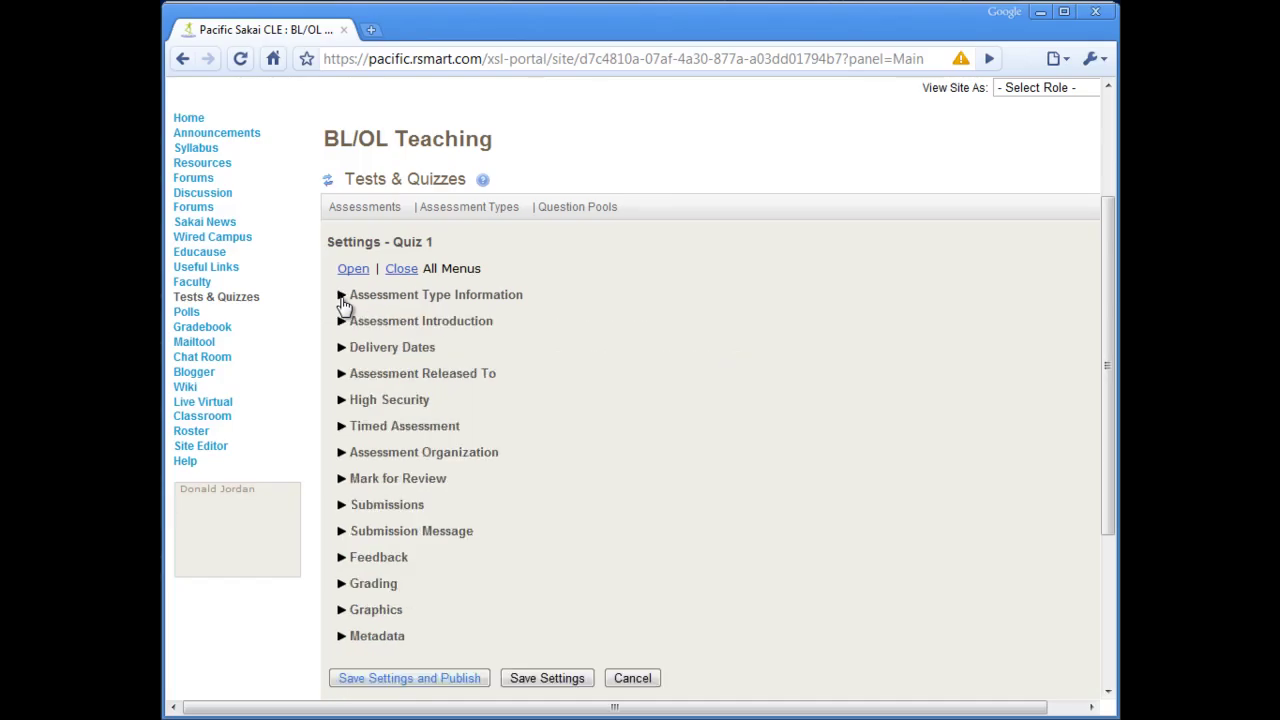
click(341, 322)
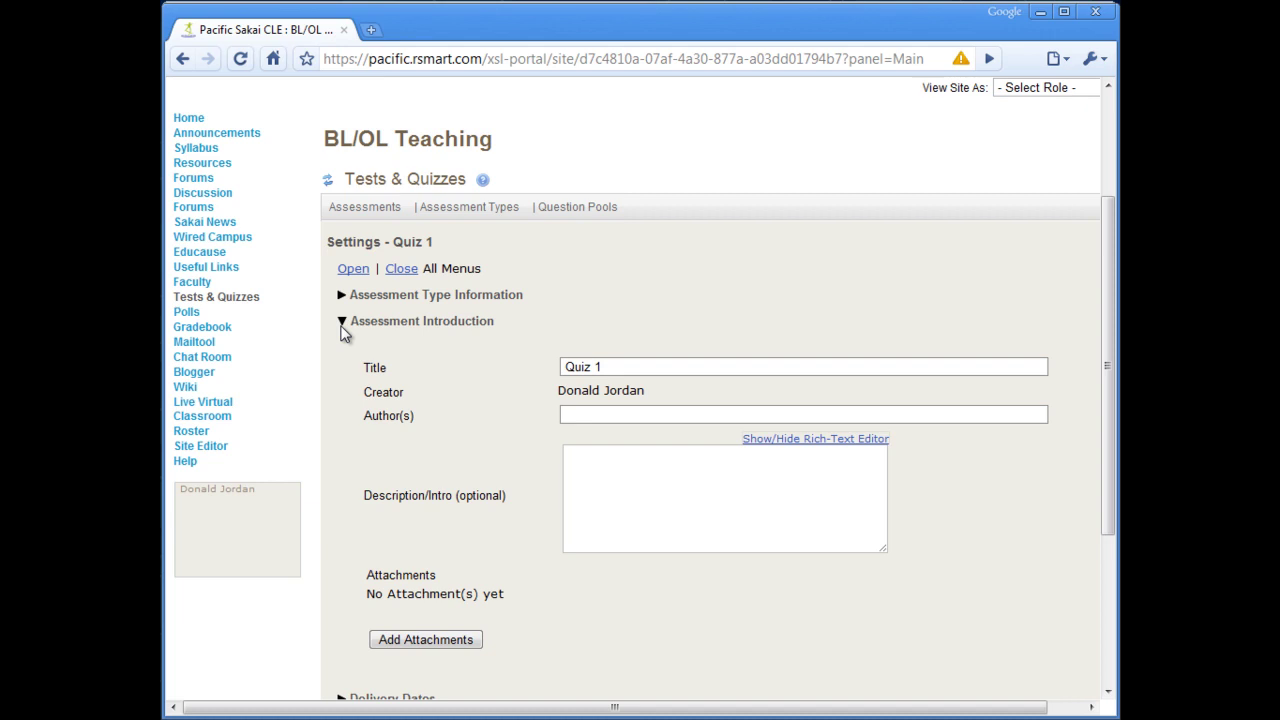
click(341, 322)
click(341, 347)
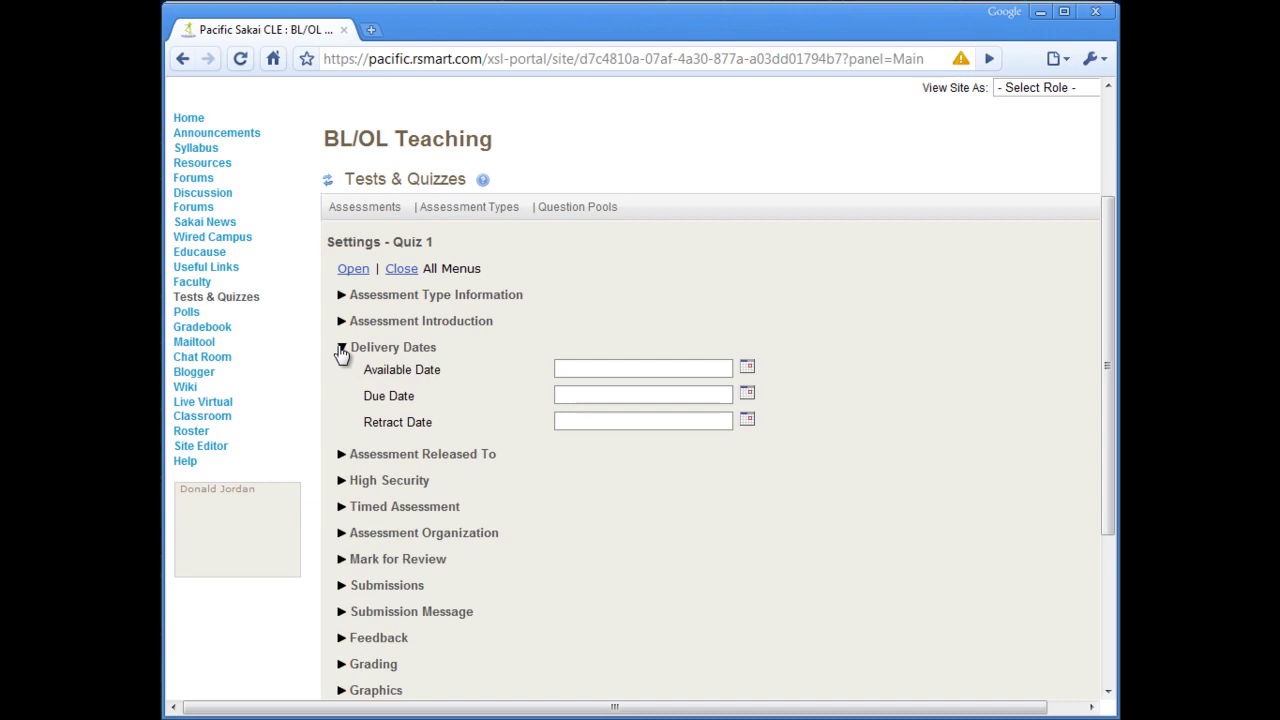
scroll(341, 354, down, 2)
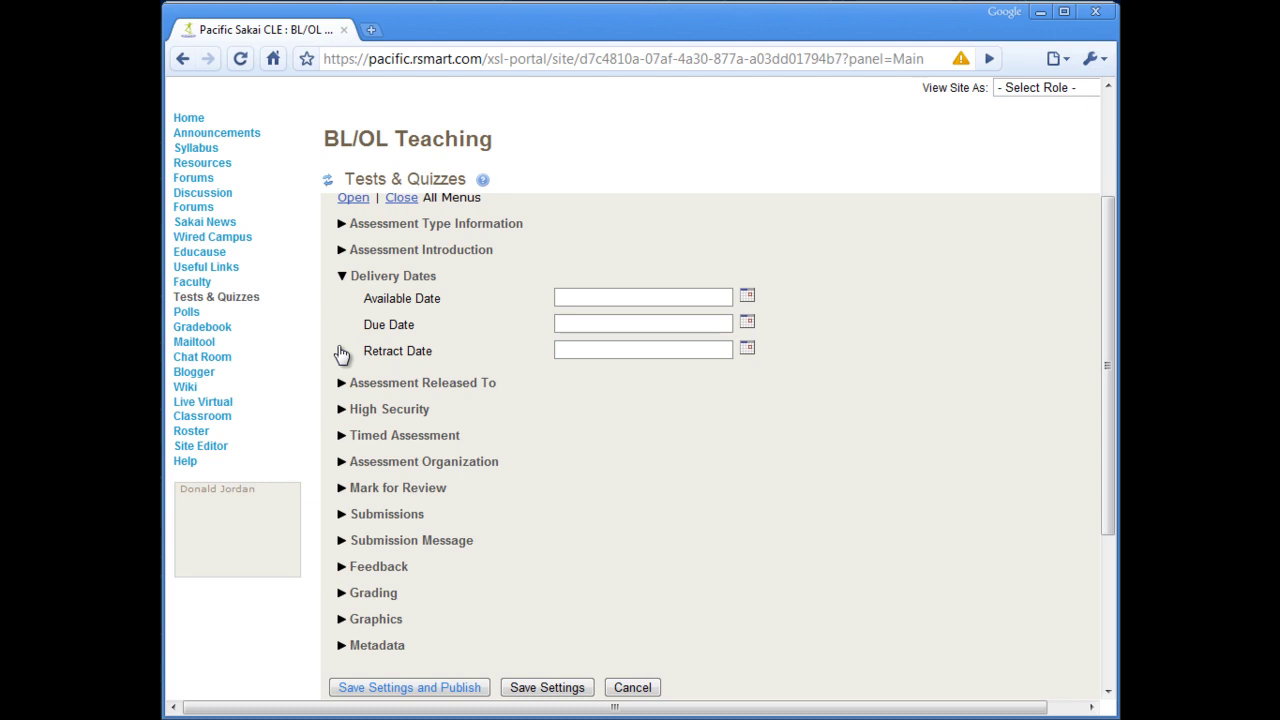
click(345, 277)
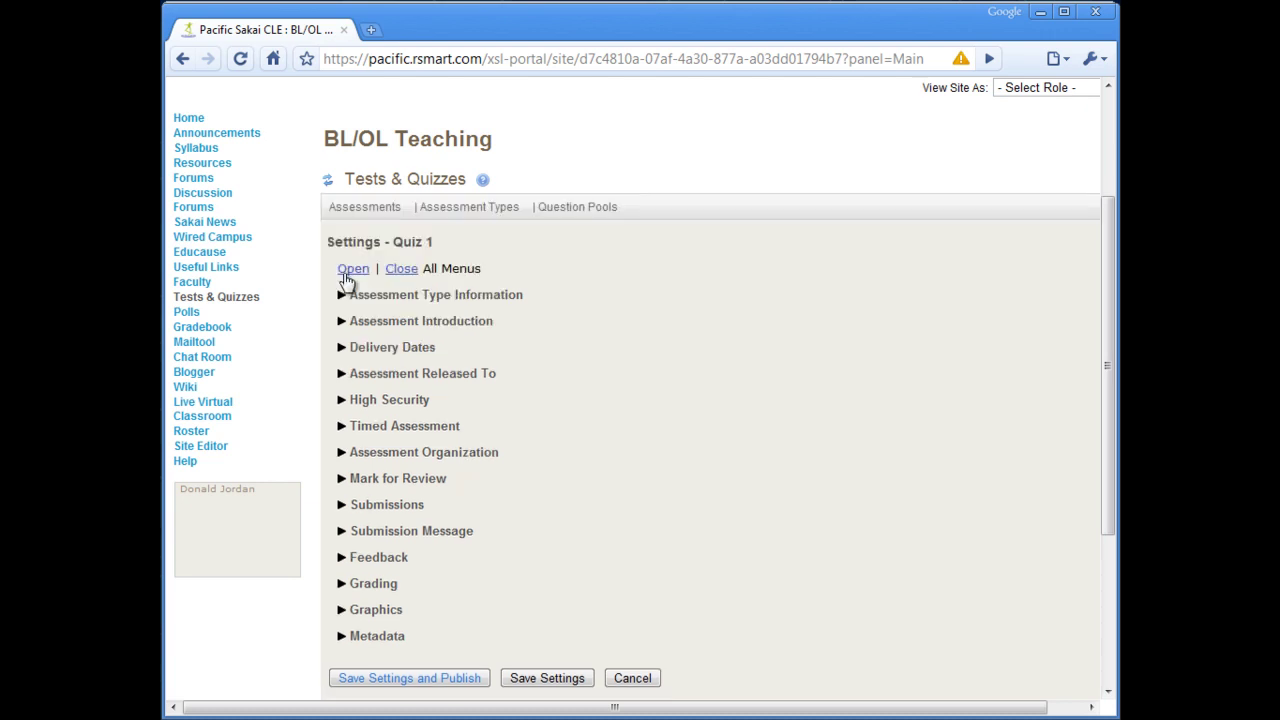
Review Released To, High Security and Timed Assessment, leaving release to the BL/OL Teaching site, no restrictions, no limit.
click(341, 374)
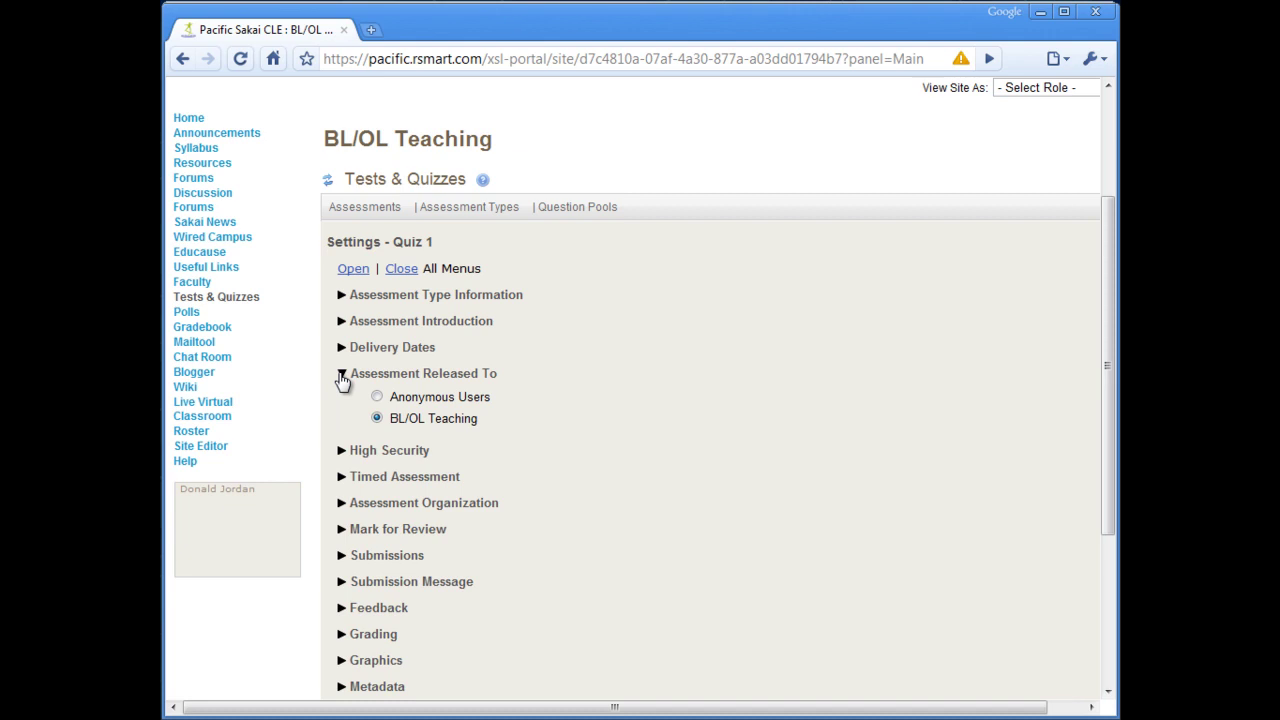
click(341, 378)
click(342, 400)
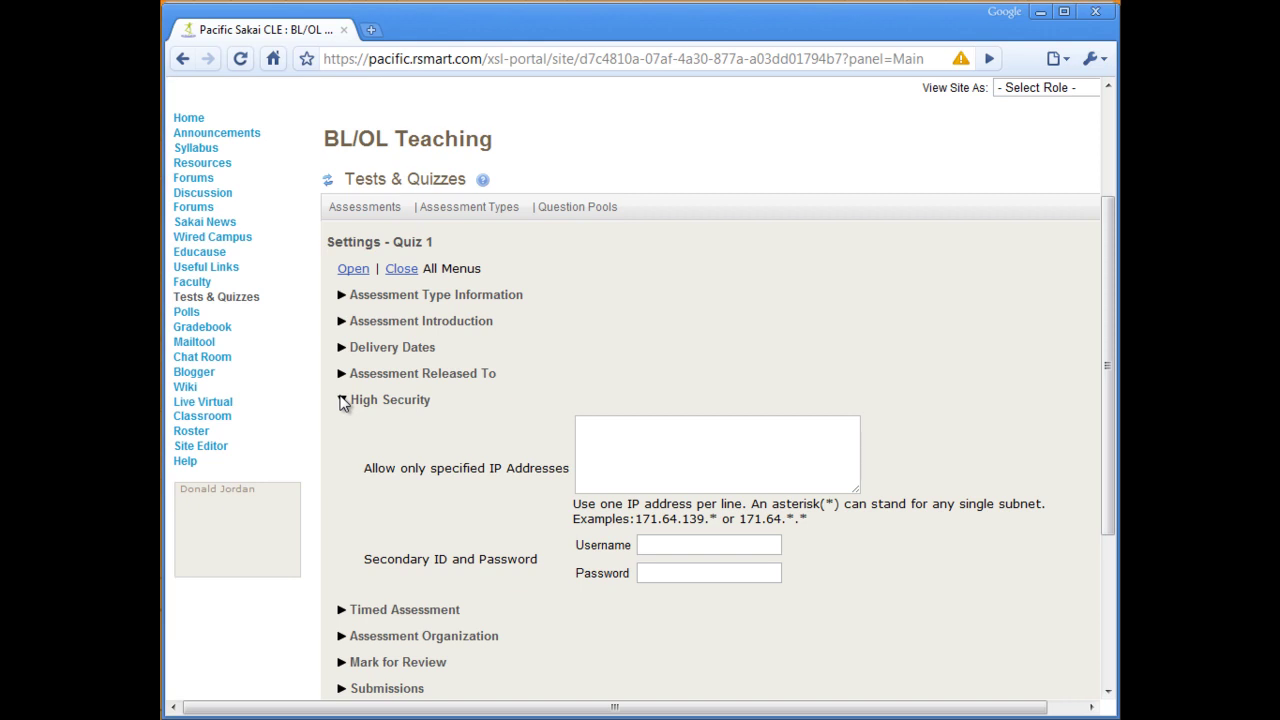
click(342, 400)
click(341, 427)
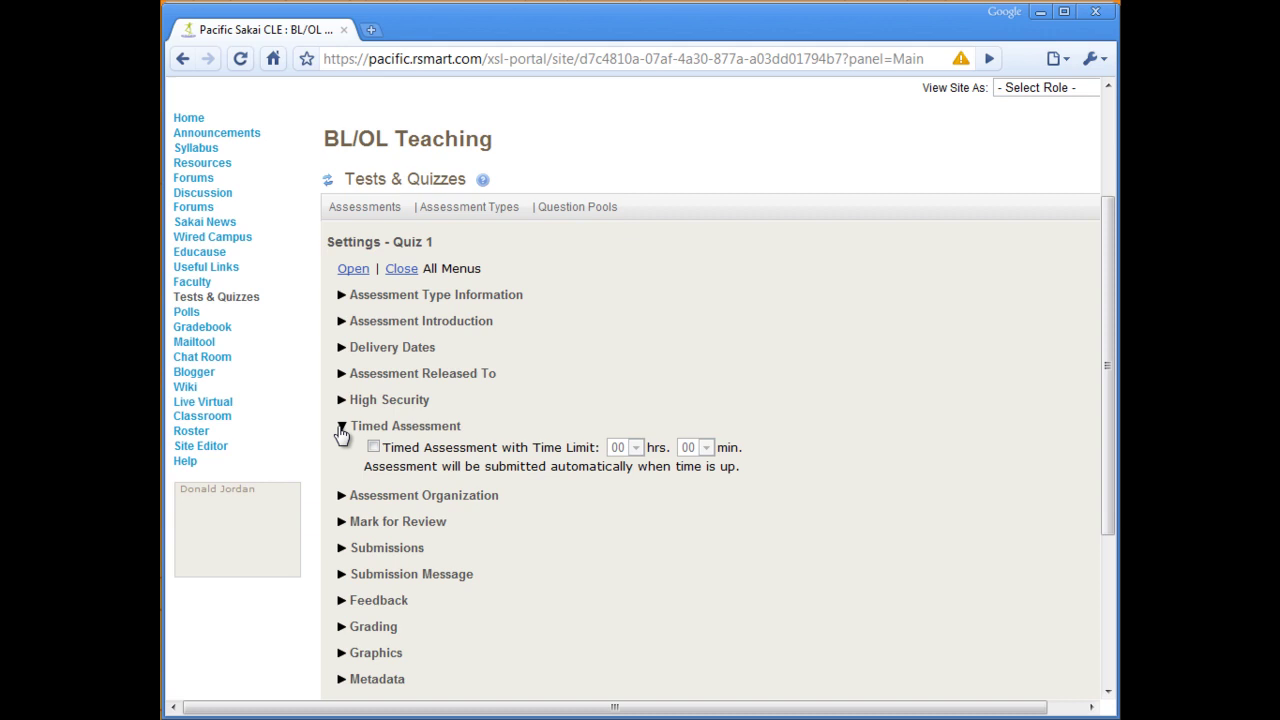
click(341, 427)
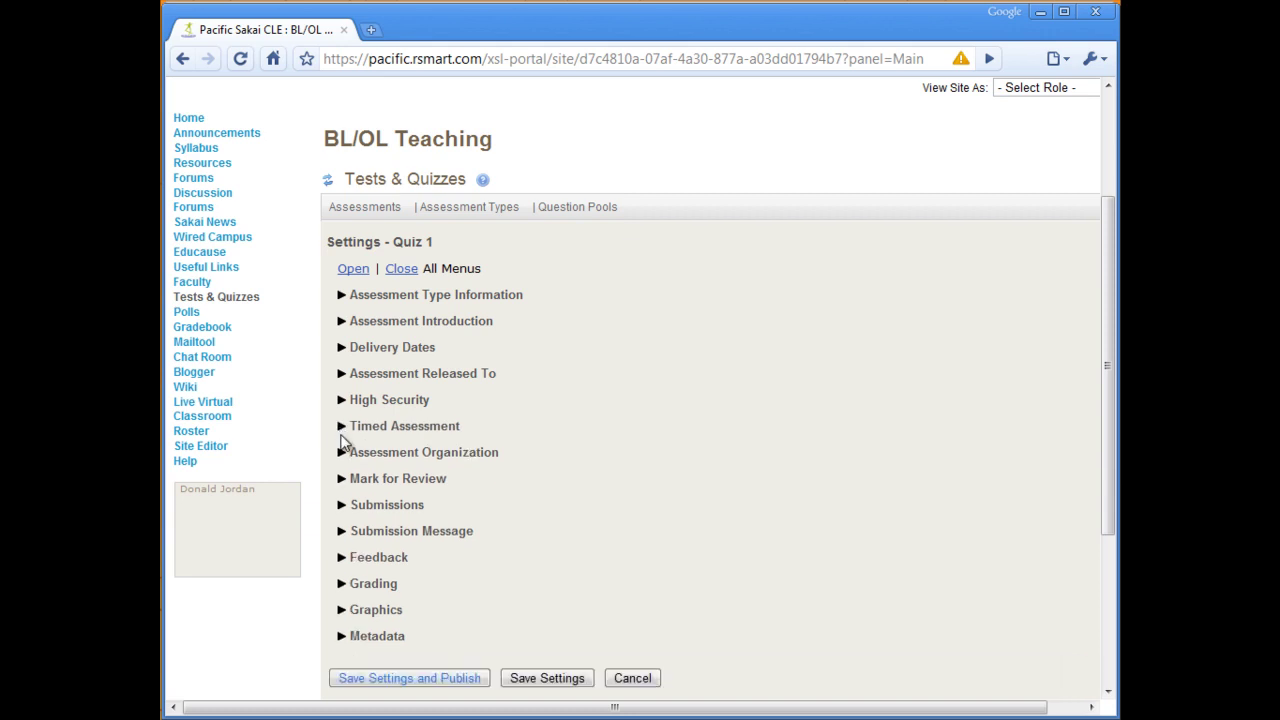
Keep random-access navigation, one-page layout, continuous numbering and Mark for Review unchecked.
click(343, 453)
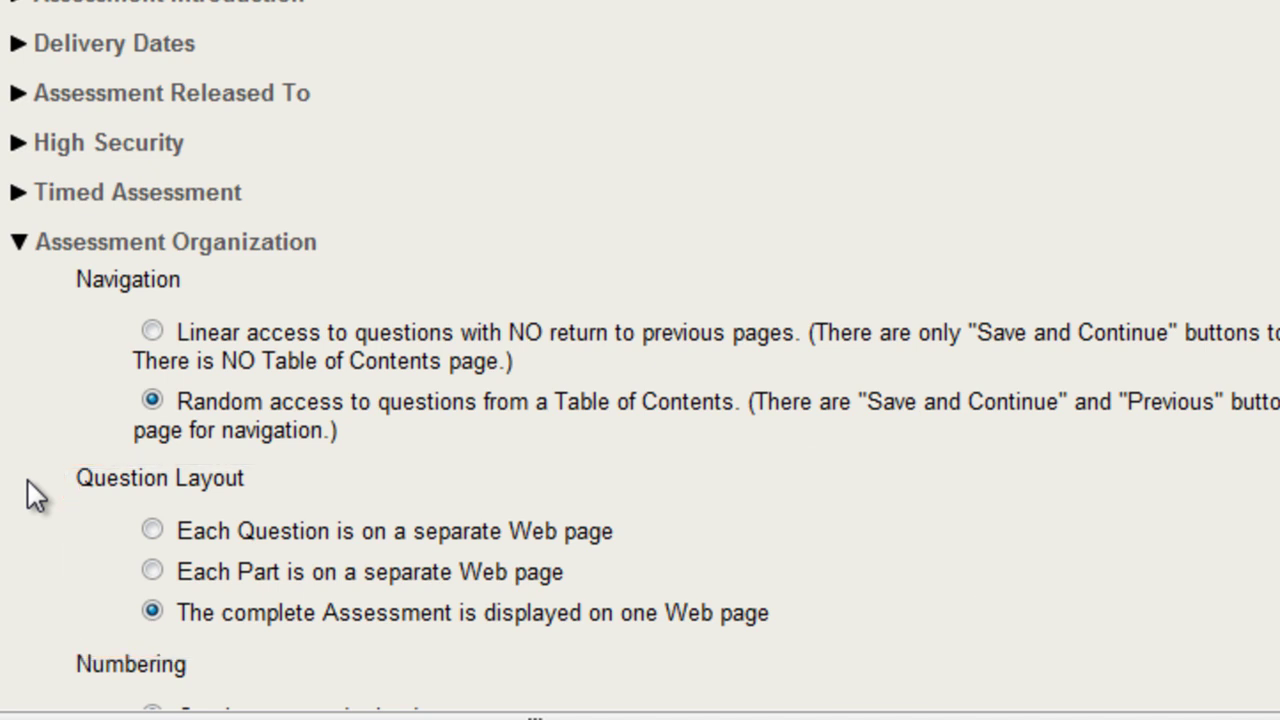
scroll(52, 502, down, 3)
scroll(60, 520, down, 3)
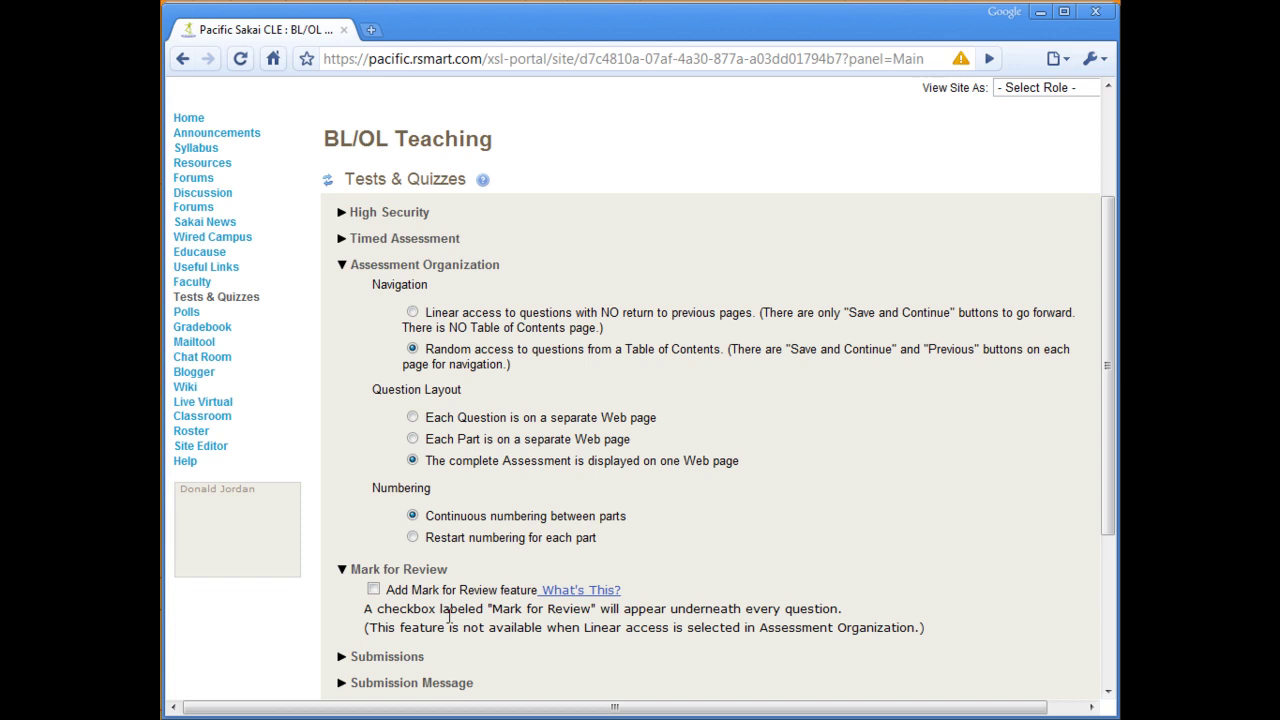
Allow only one submission and accept late submissions flagged as late.
click(342, 265)
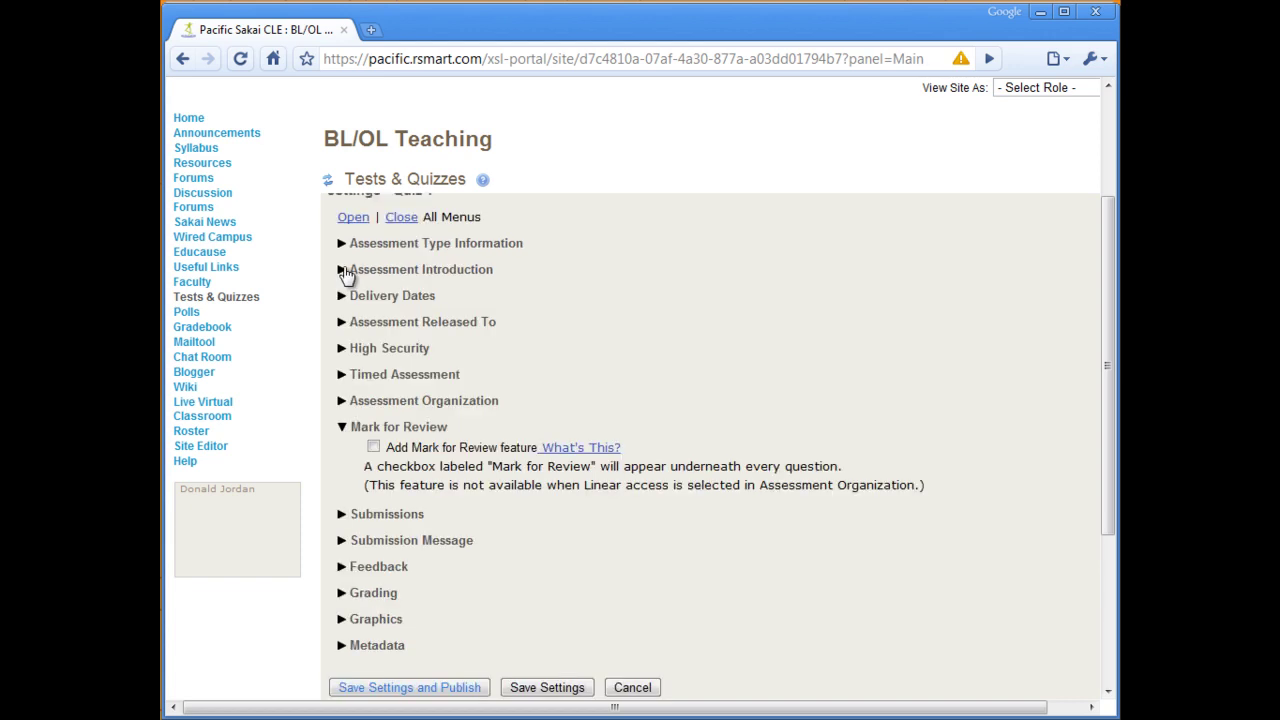
click(342, 427)
click(341, 506)
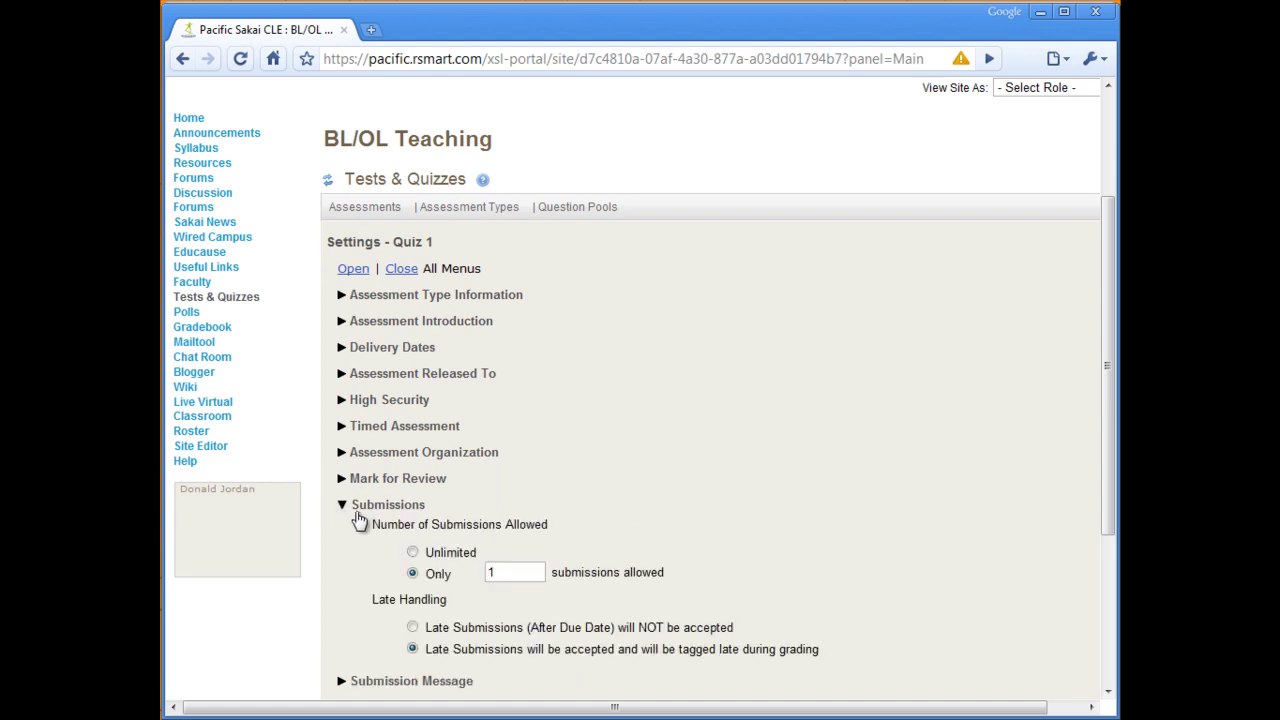
scroll(388, 527, down, 2)
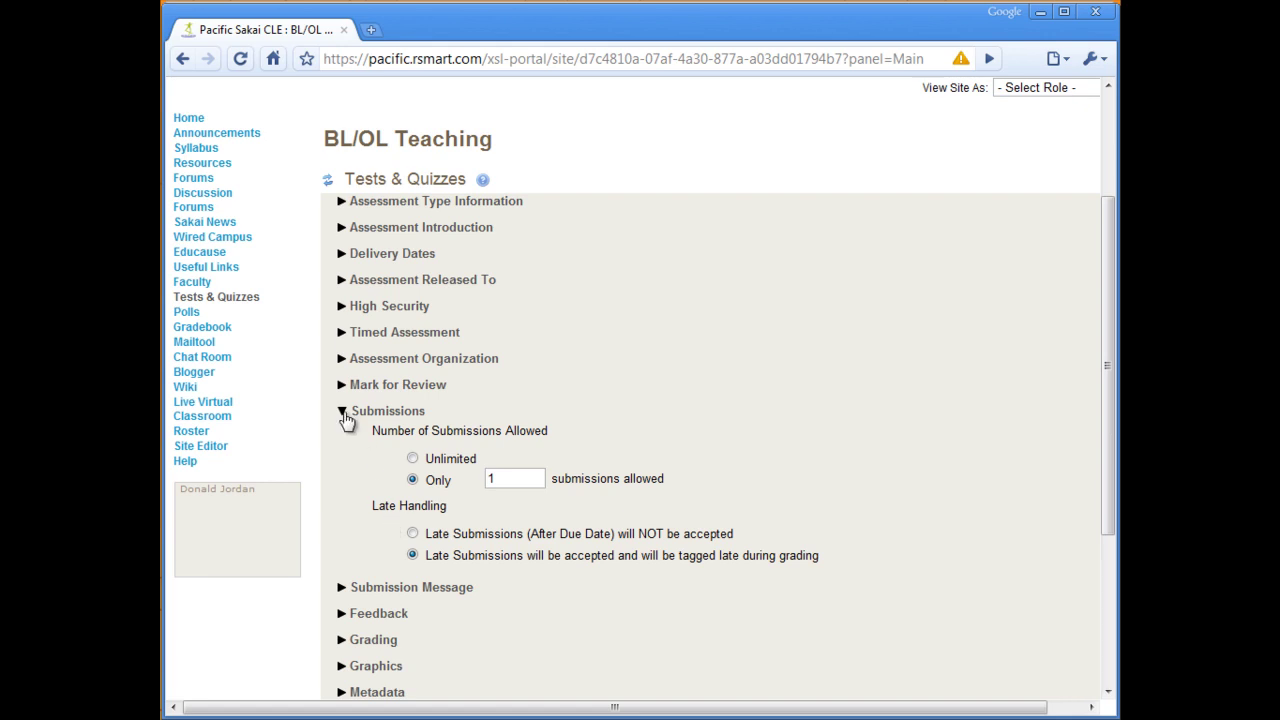
click(345, 412)
Leave the submission message and final page URL blank.
click(342, 531)
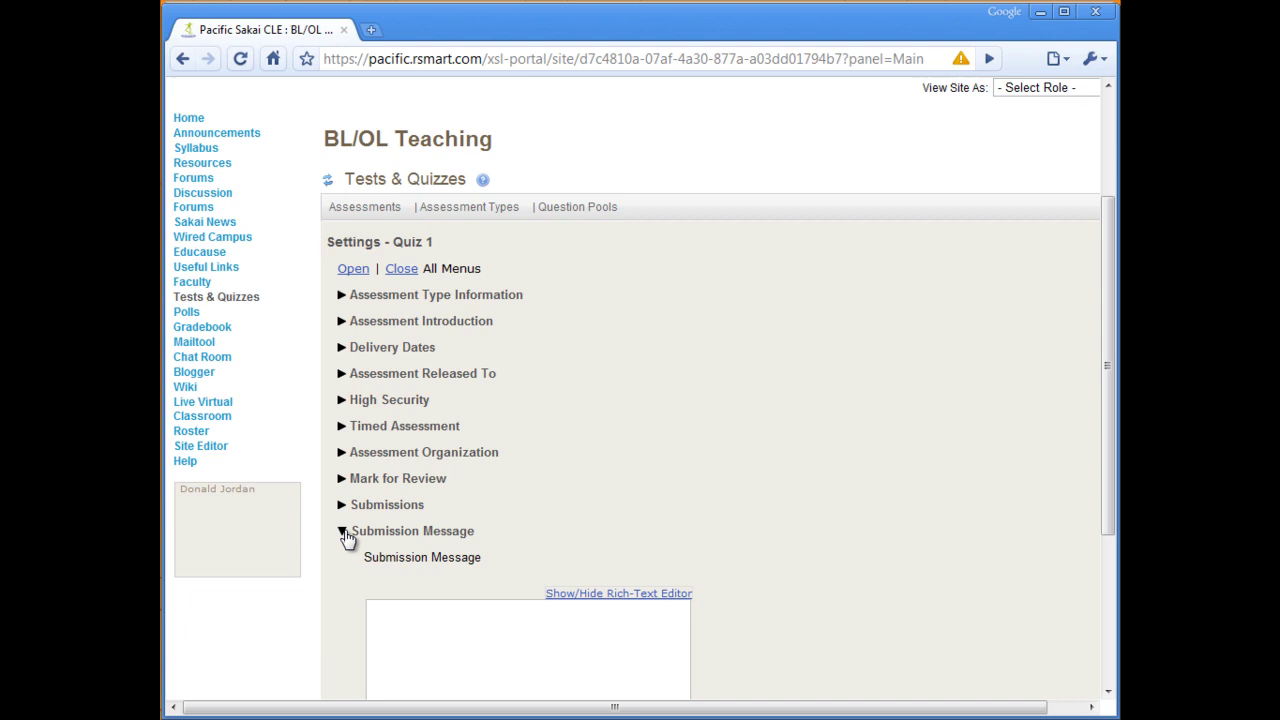
scroll(347, 539, down, 2)
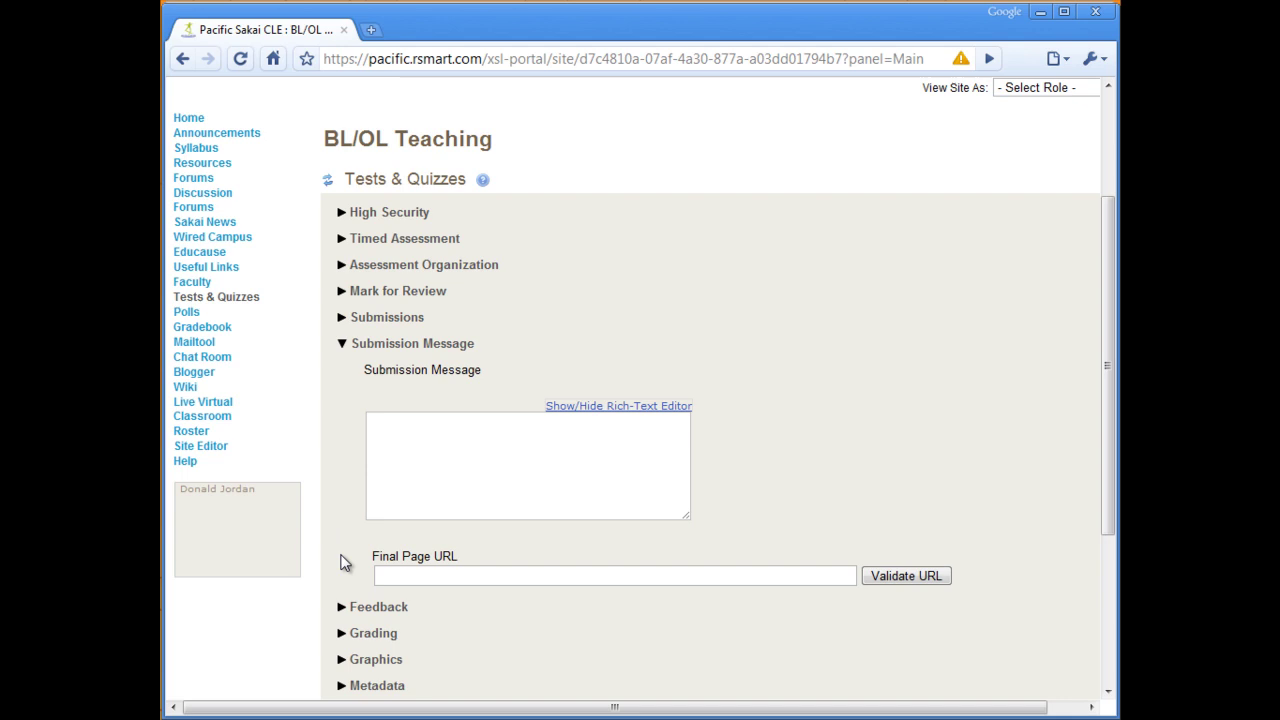
click(340, 344)
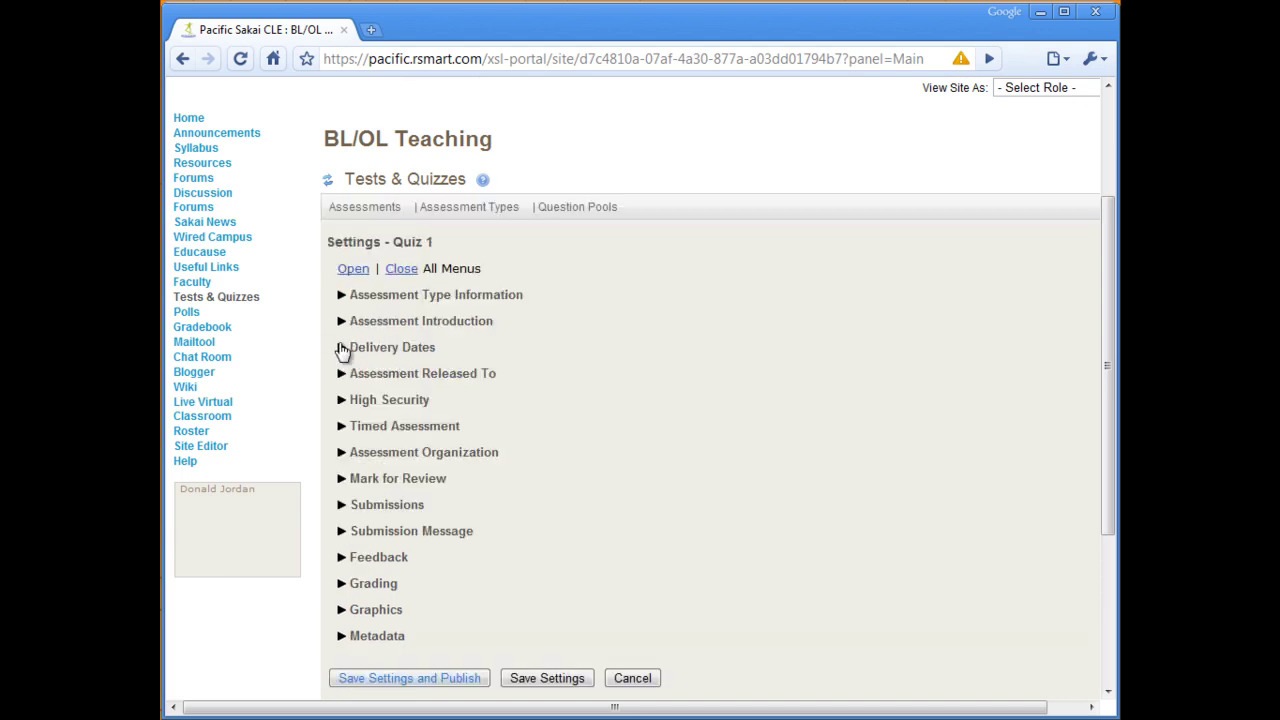
Show students their responses, correct responses, scores, part scores, grader's comments and statistics.
click(342, 557)
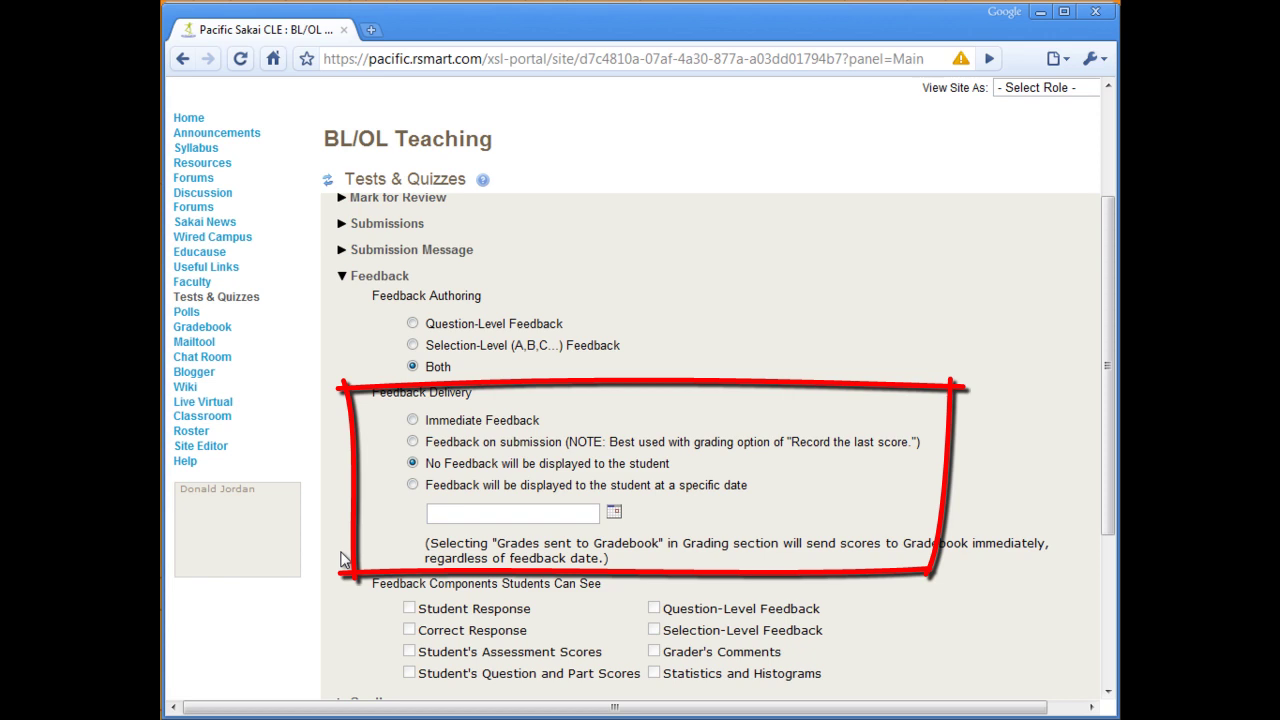
scroll(340, 560, down, 2)
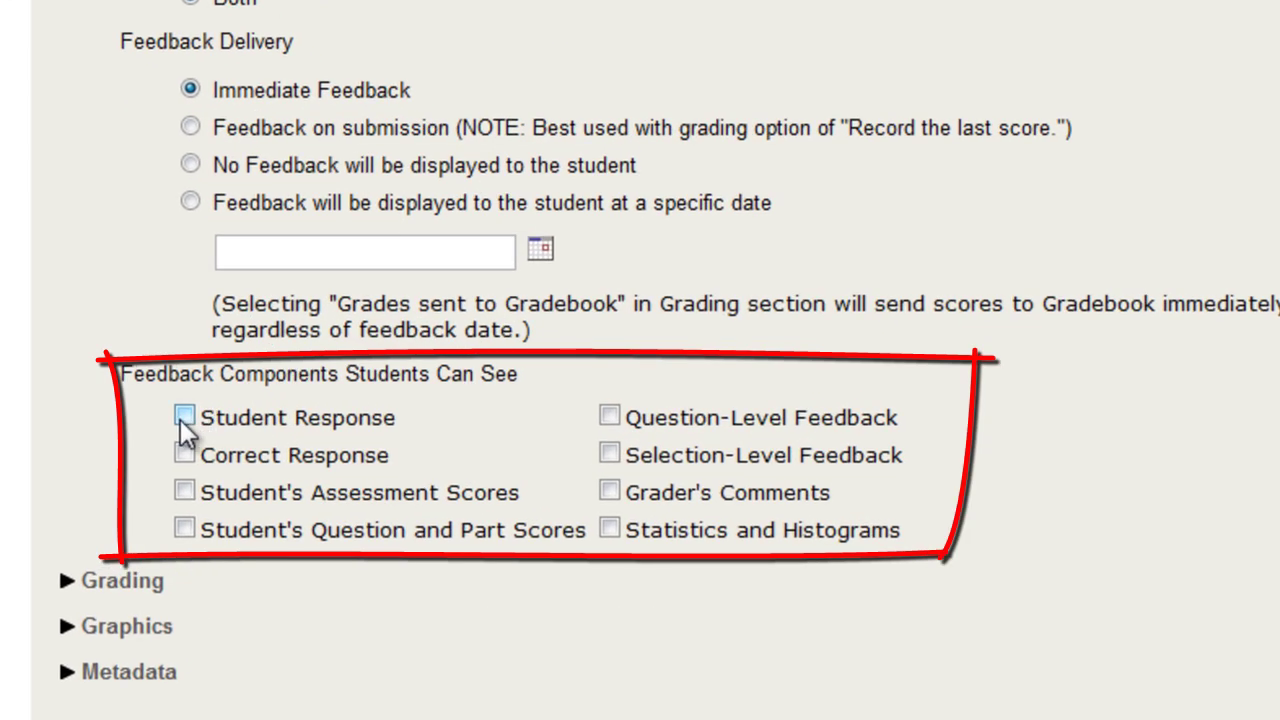
click(184, 417)
click(182, 456)
click(183, 491)
click(185, 530)
click(607, 492)
click(610, 529)
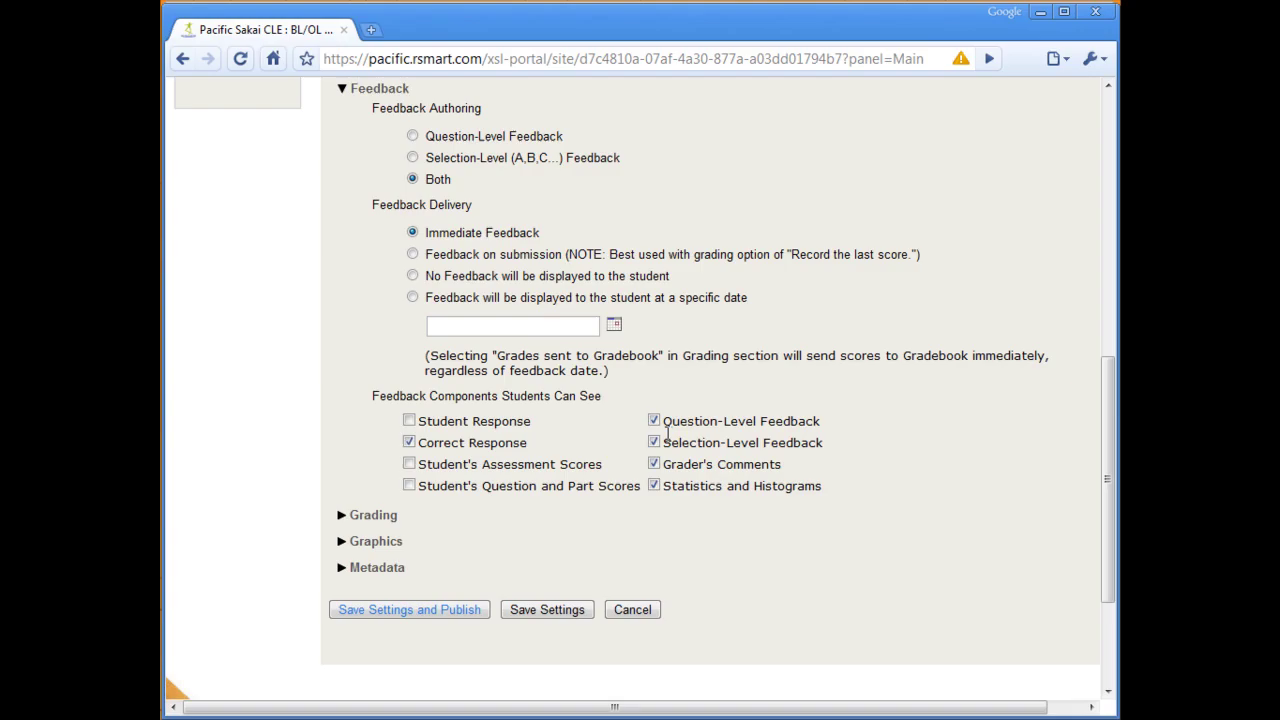
Review the Grading, Graphics and Metadata defaults, keeping identities visible, no gradebook link, highest score recorded.
click(342, 88)
click(342, 117)
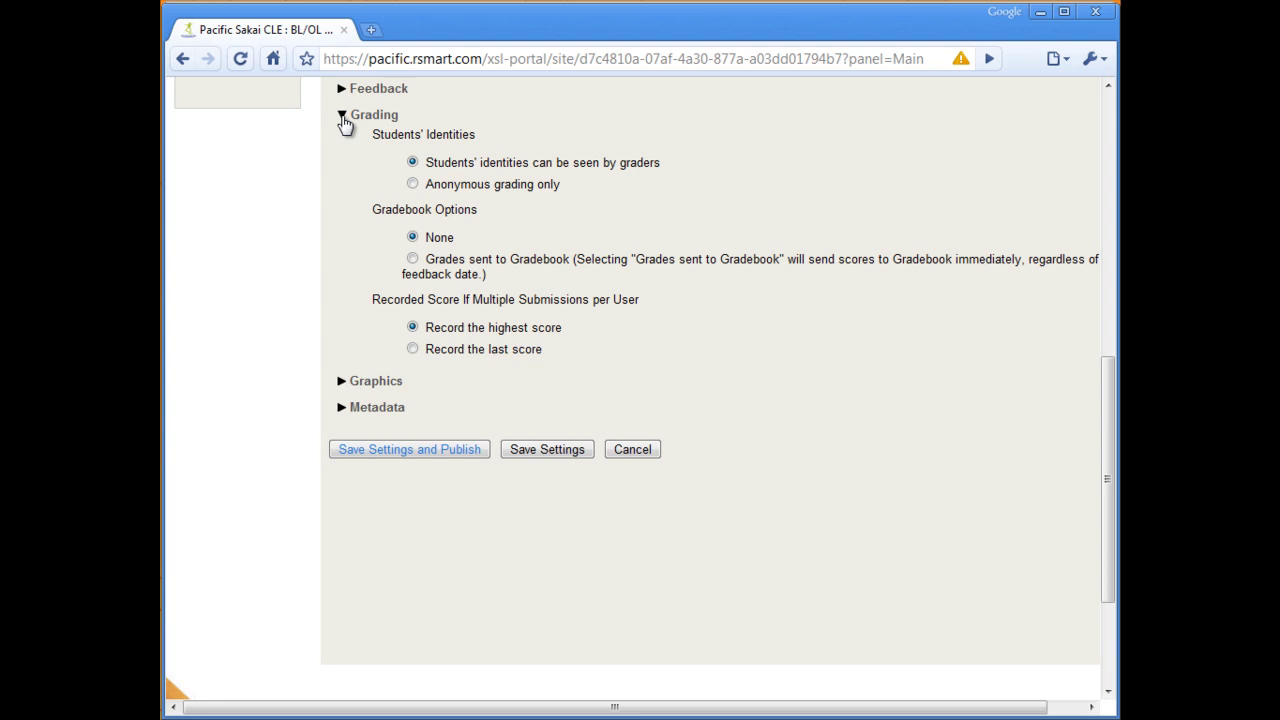
click(343, 383)
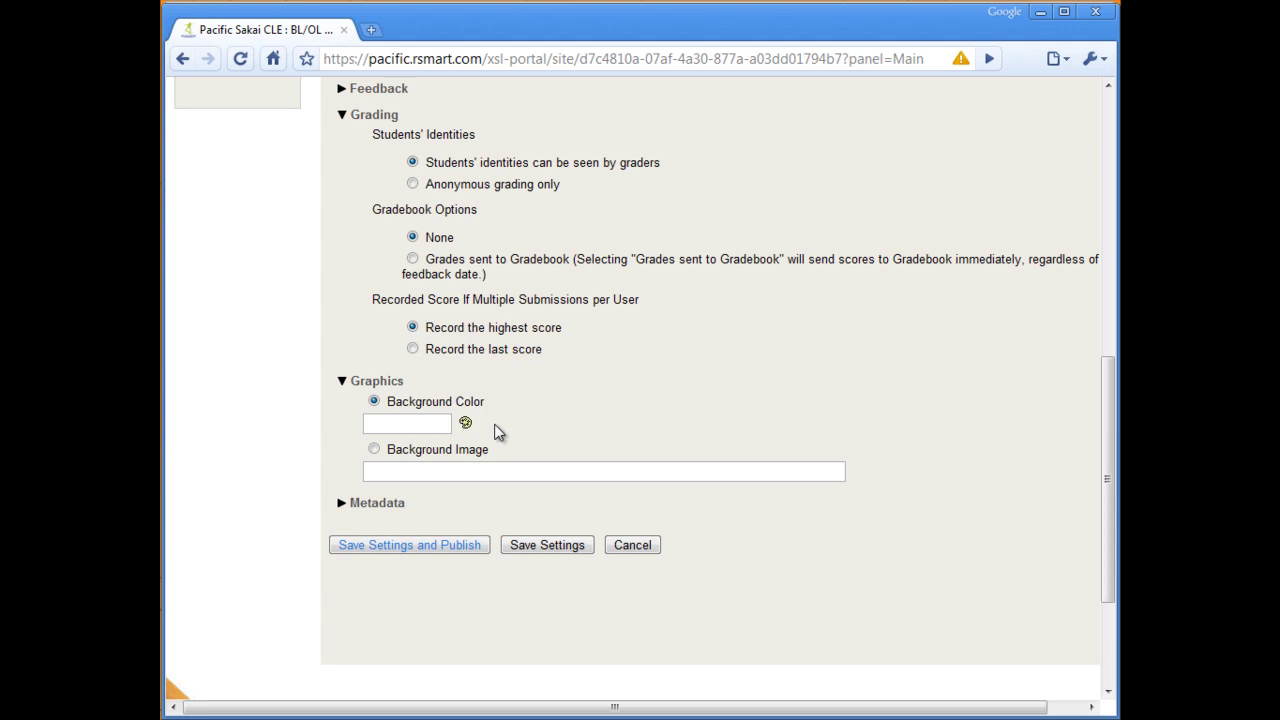
click(341, 504)
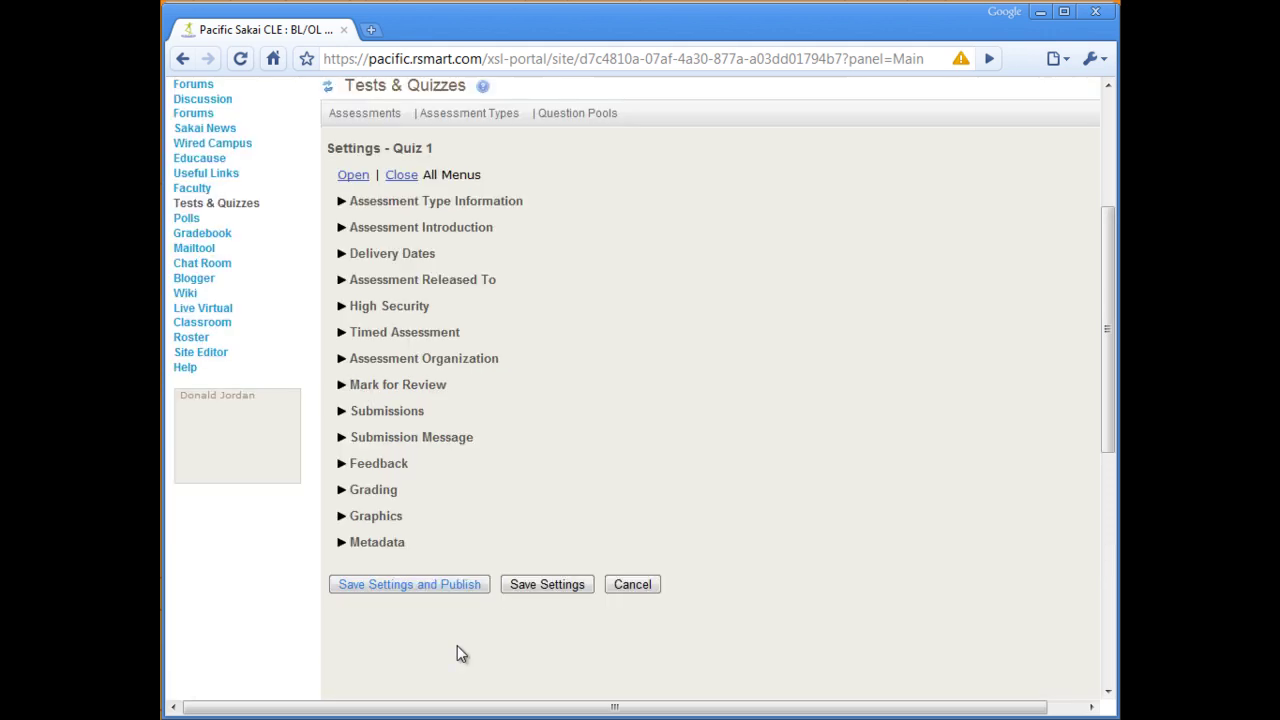
Save Quiz 1's settings and confirm publishing it to BL/OL Teaching.
click(428, 585)
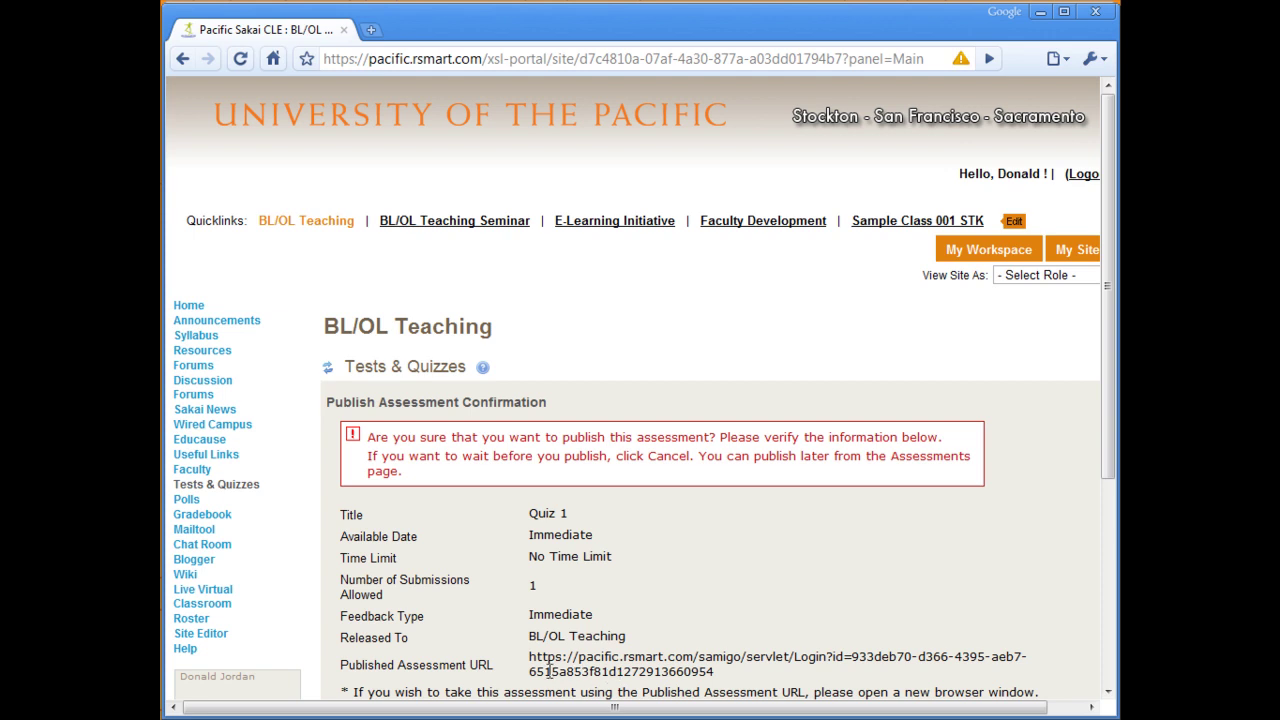
drag(528, 664, 713, 671)
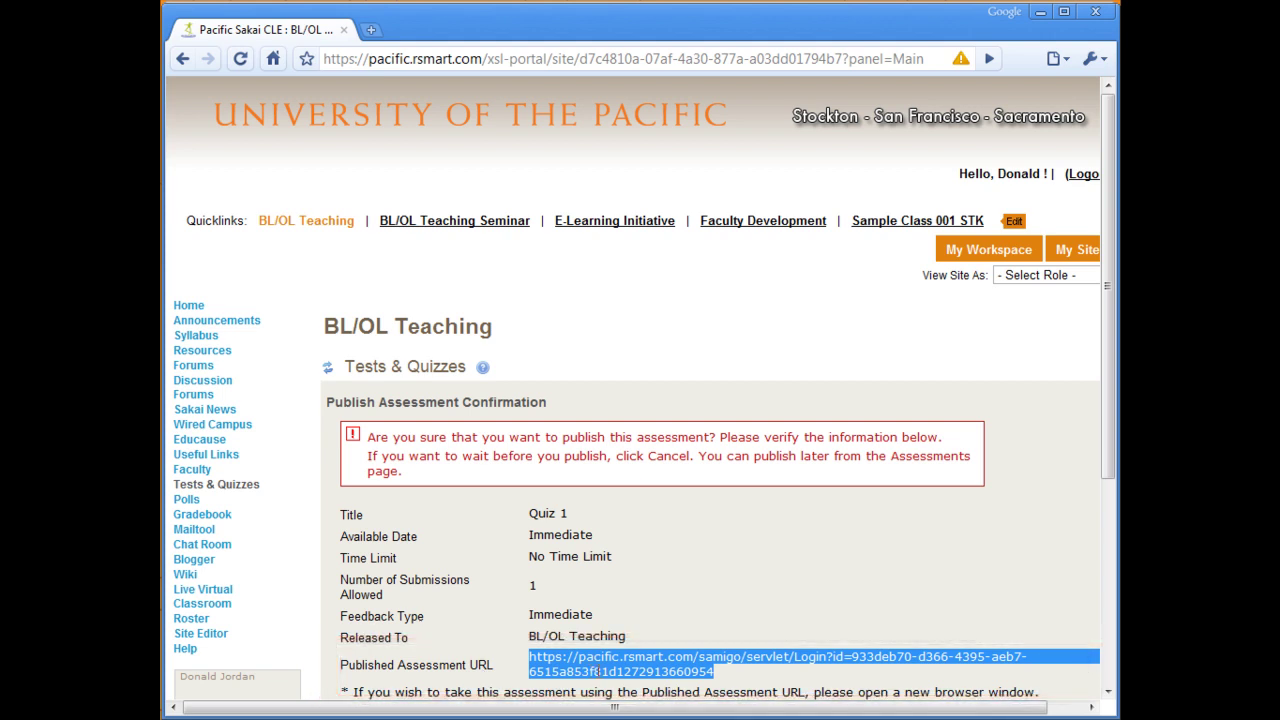
scroll(597, 672, down, 2)
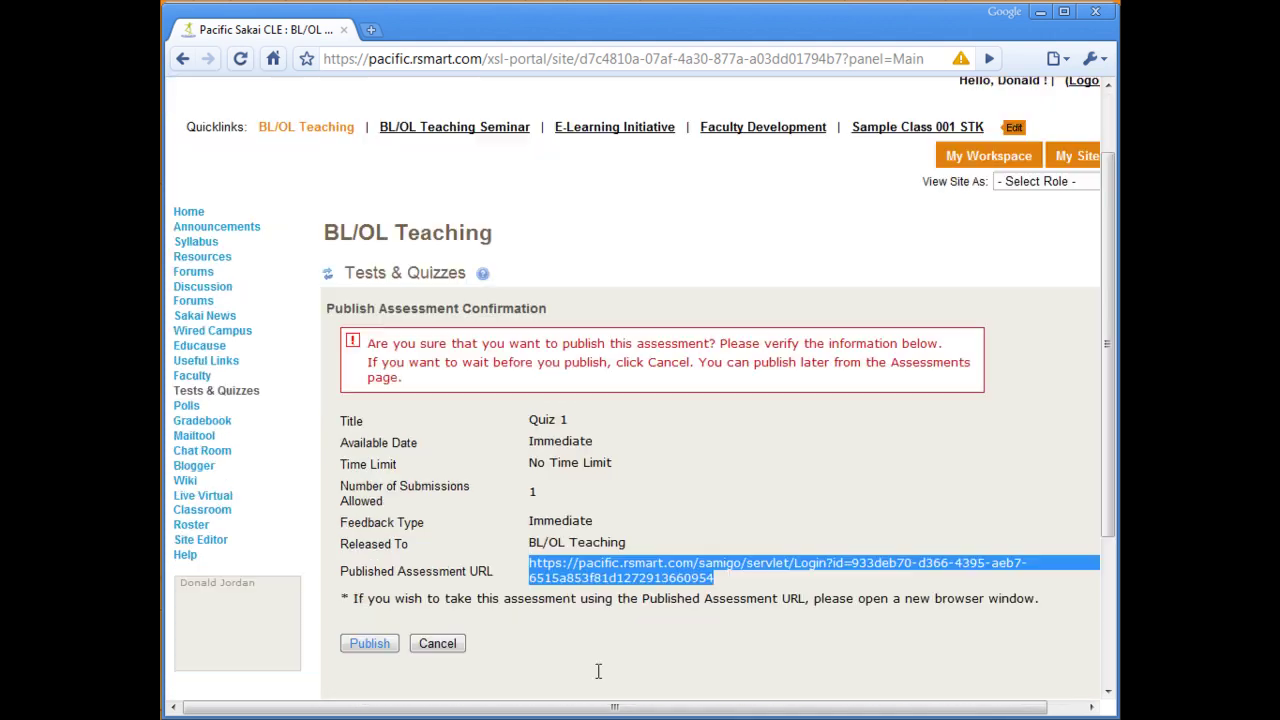
click(370, 644)
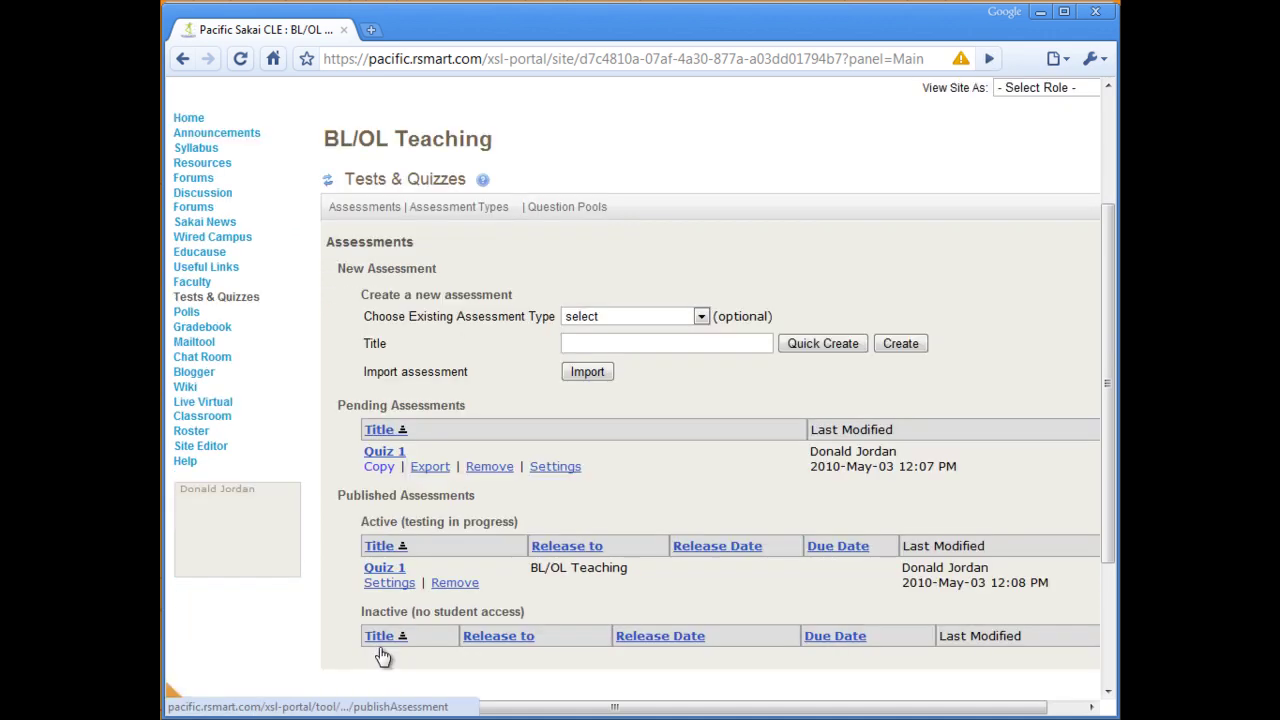